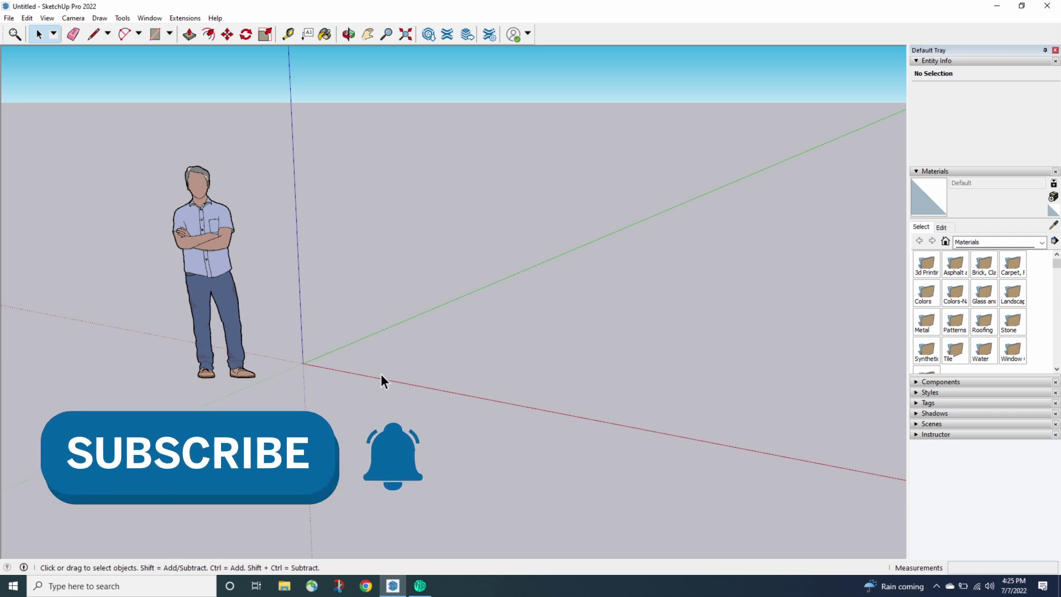
Draw an upright rectangular face beside the scale figure near the origin.
key("o")
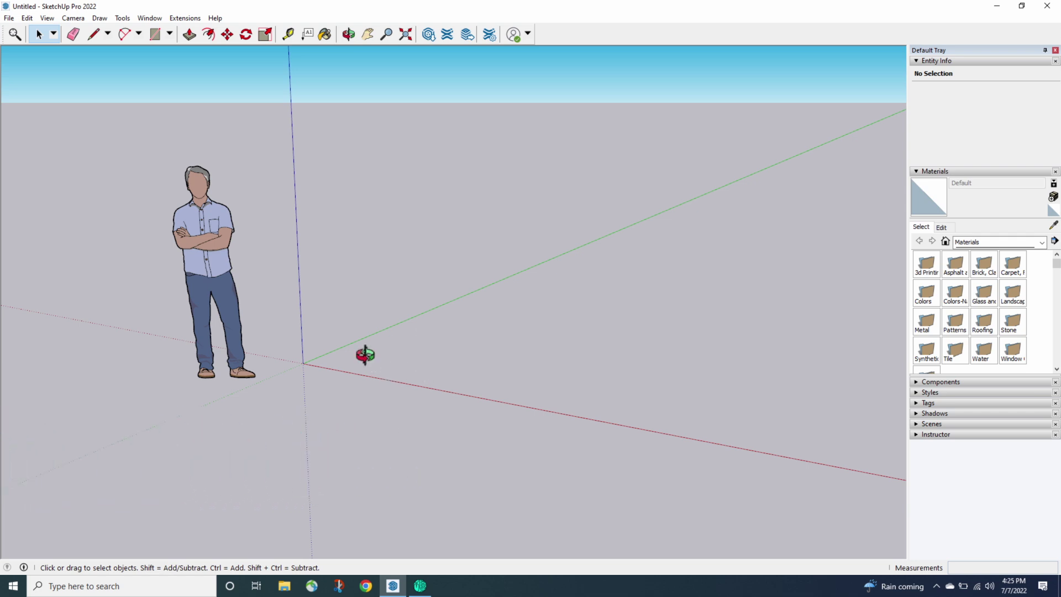
mouse_move(362, 356)
left_mouse_down()
mouse_move(385, 378)
mouse_move(365, 367)
left_mouse_up()
key("space")
middle_click_drag(364, 367, 357, 338)
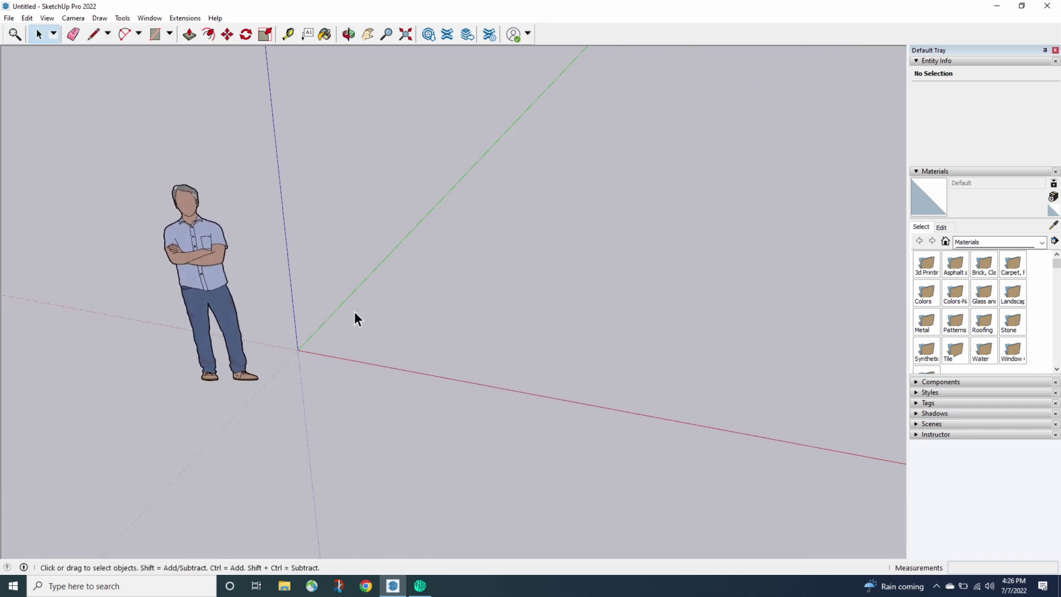
middle_click_drag(346, 332, 374, 323)
key("r")
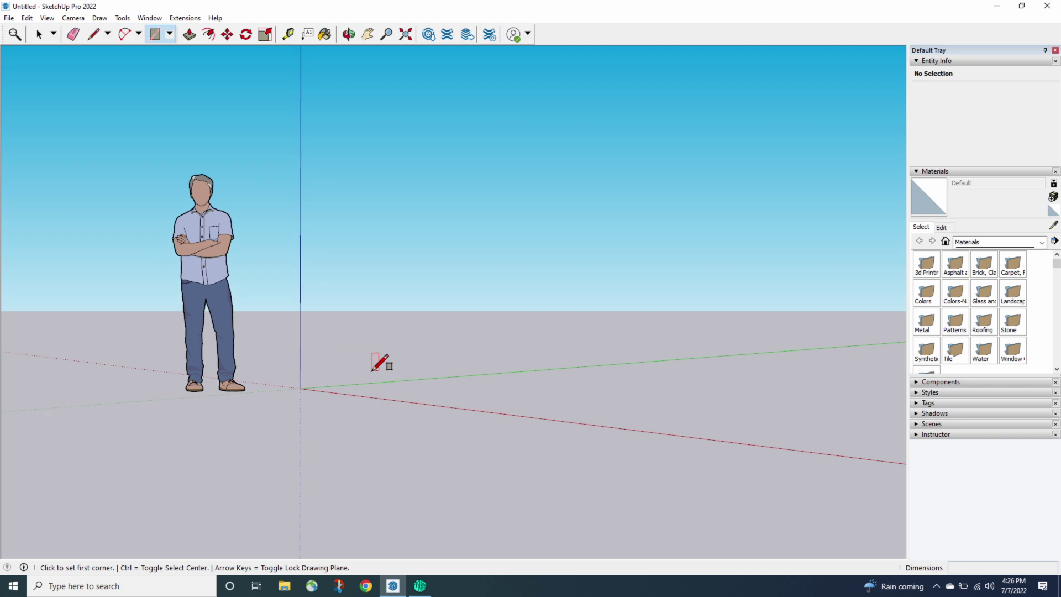
middle_click_drag(372, 371, 352, 414)
left_click(350, 388)
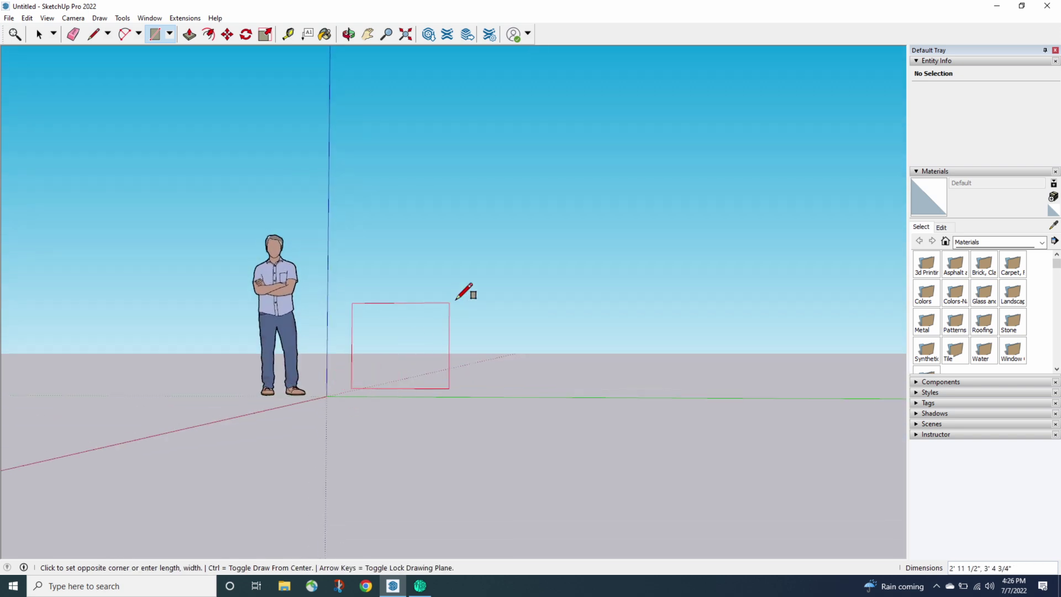
left_click(474, 280)
middle_click_drag(450, 296, 407, 379)
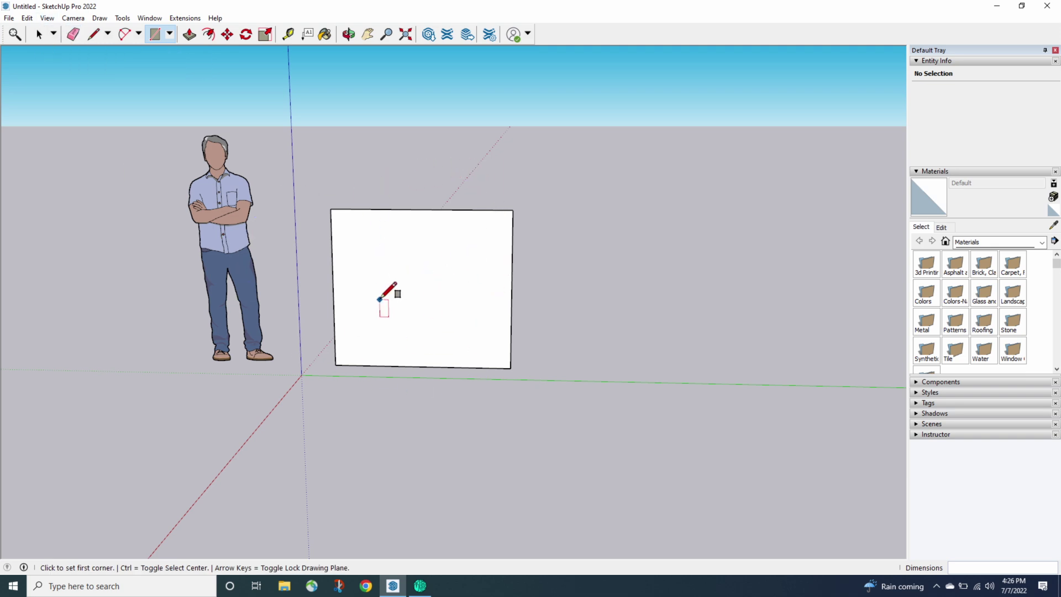
Import Gradient.png as a texture and stretch it corner to corner across the upright face.
left_click(4, 18)
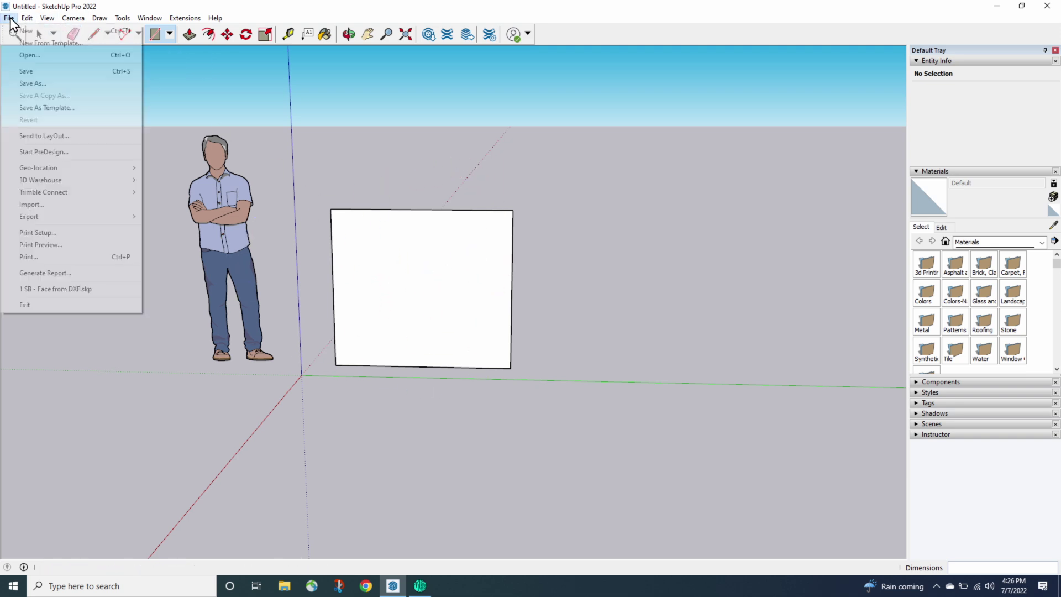
left_click(63, 206)
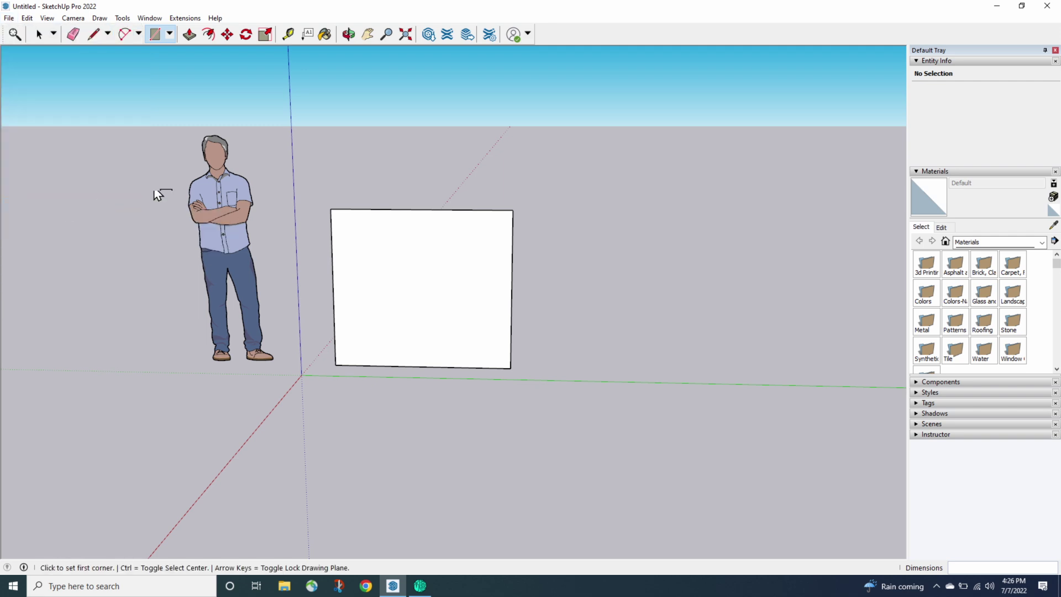
left_click(480, 232)
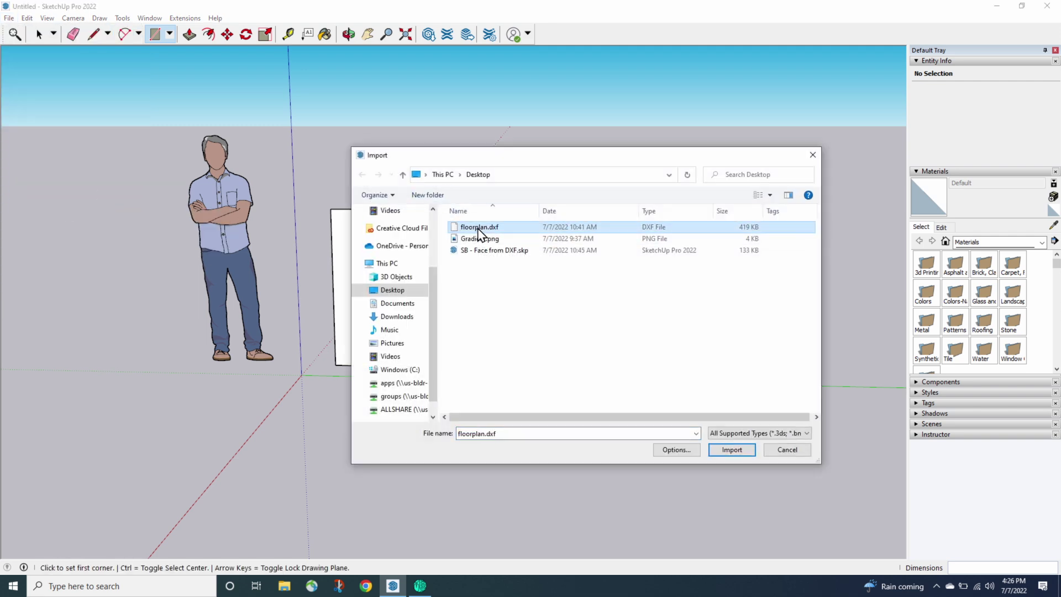
left_click(479, 239)
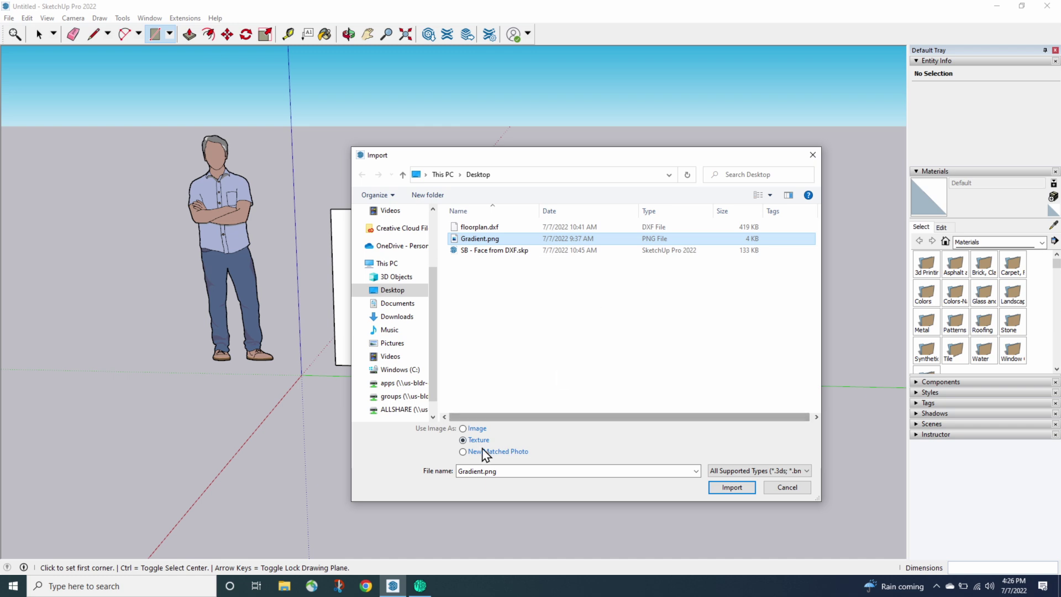
left_click(737, 491)
left_click(335, 364)
left_click(513, 209)
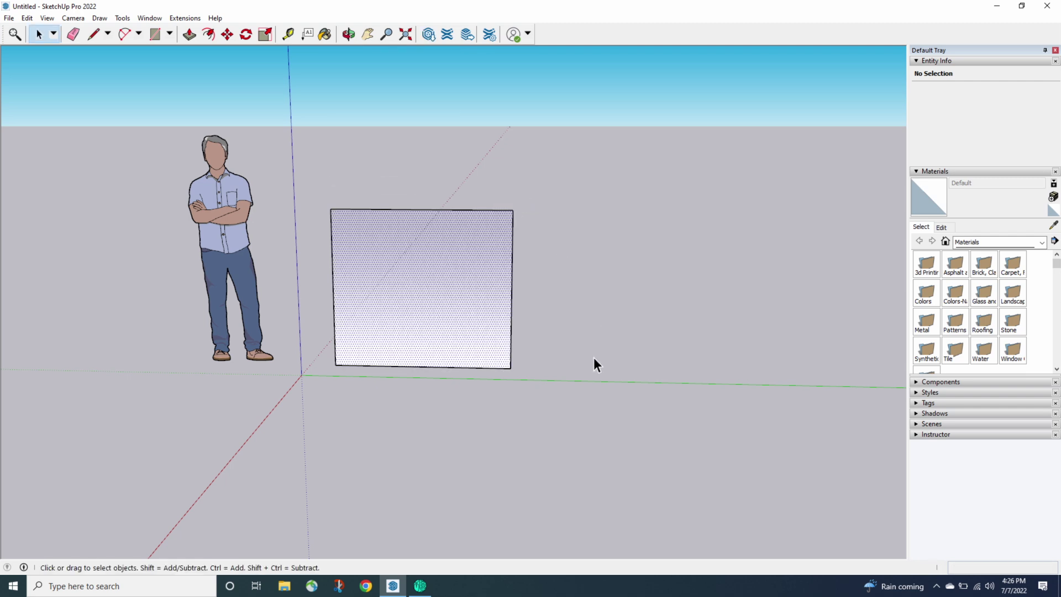
middle_click_drag(336, 412, 400, 390)
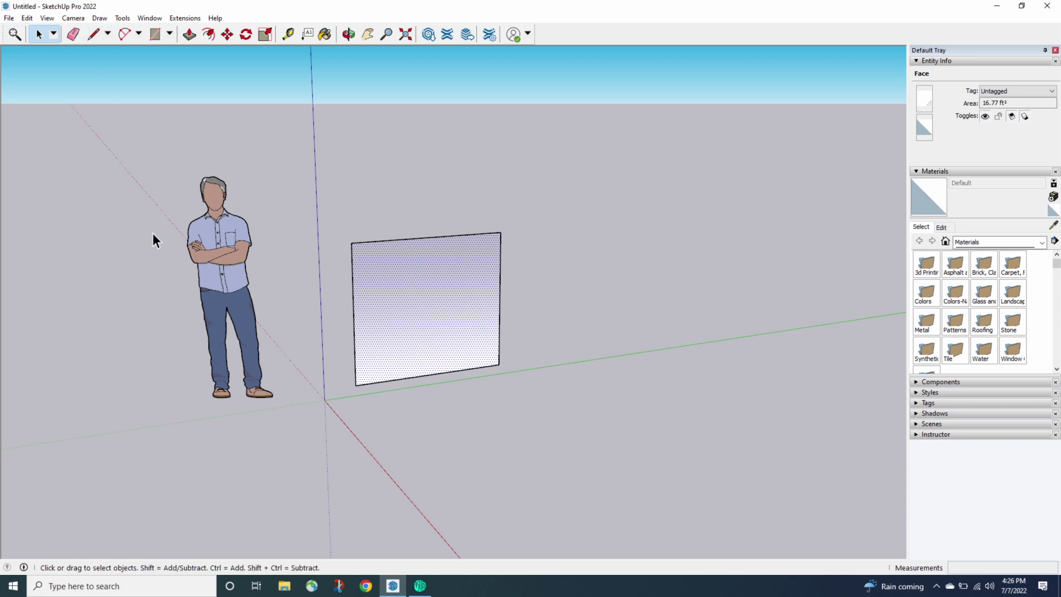
Move the standing figure behind the gradient pane.
middle_click_drag(550, 398, 442, 370)
left_click(245, 288)
key("m")
left_click(241, 463)
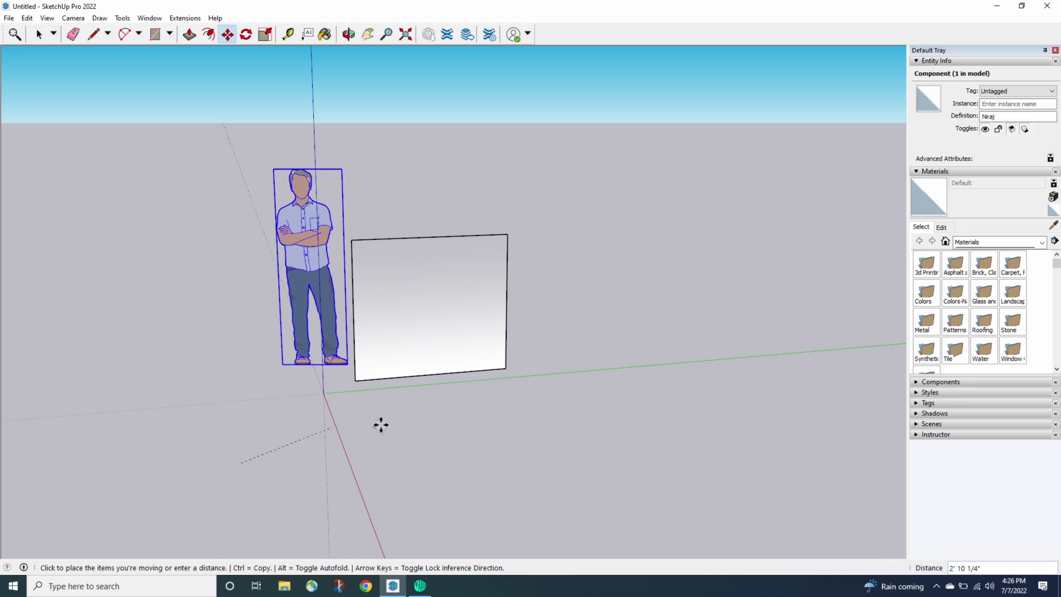
left_click(451, 425)
middle_click_drag(480, 476, 417, 392)
middle_click_drag(418, 392, 454, 433)
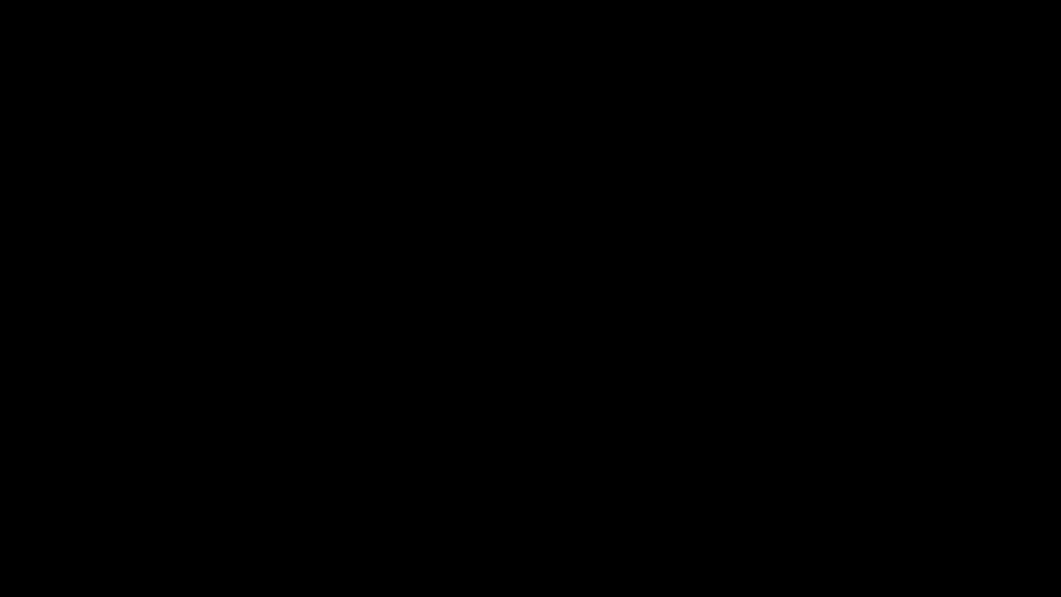
Raise the pane's top edge so the pane towers over the figure.
key("m")
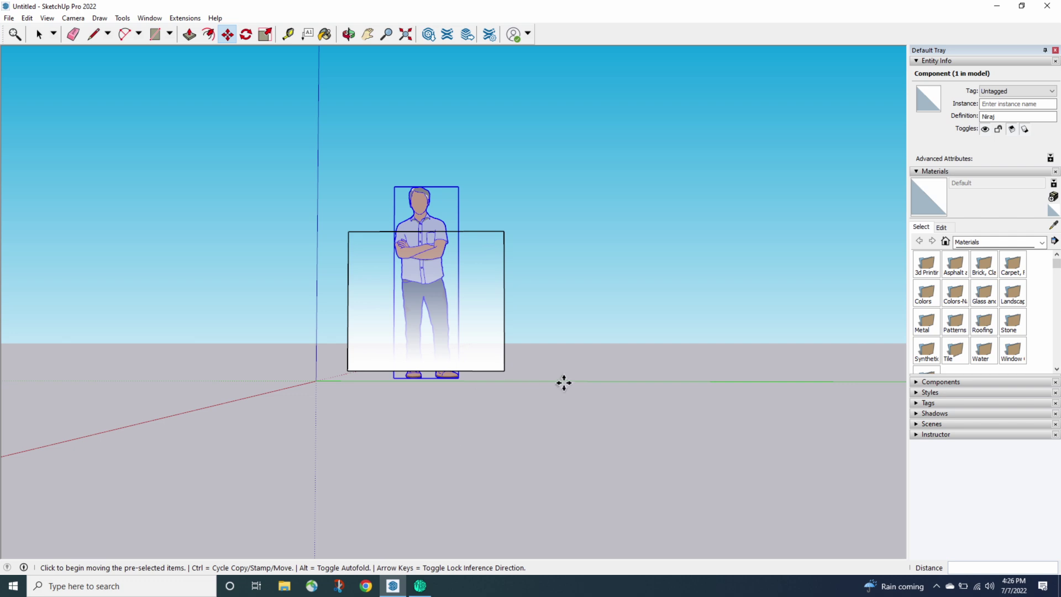
key("space")
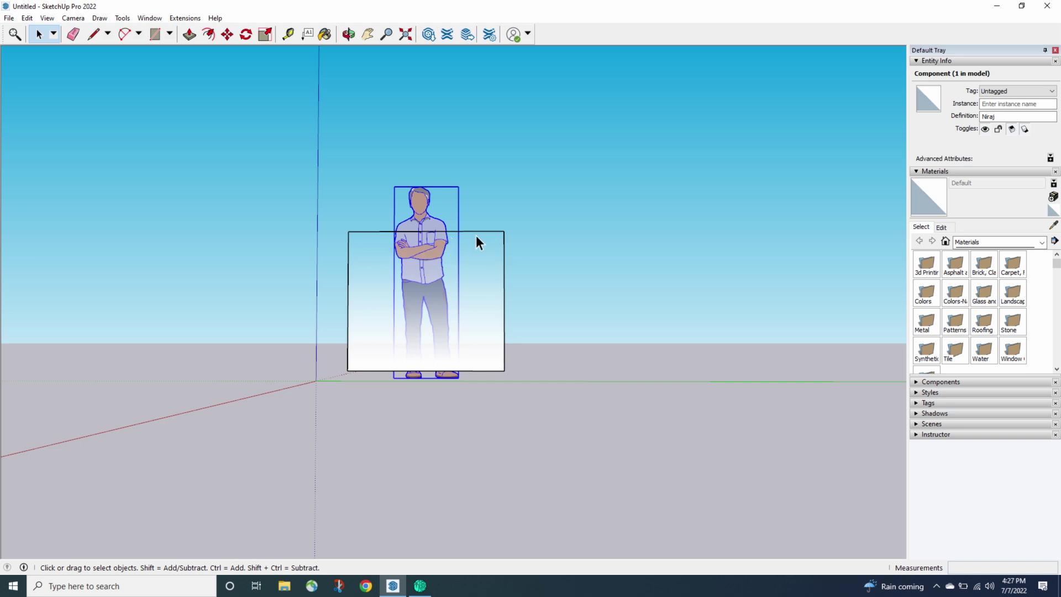
key("m")
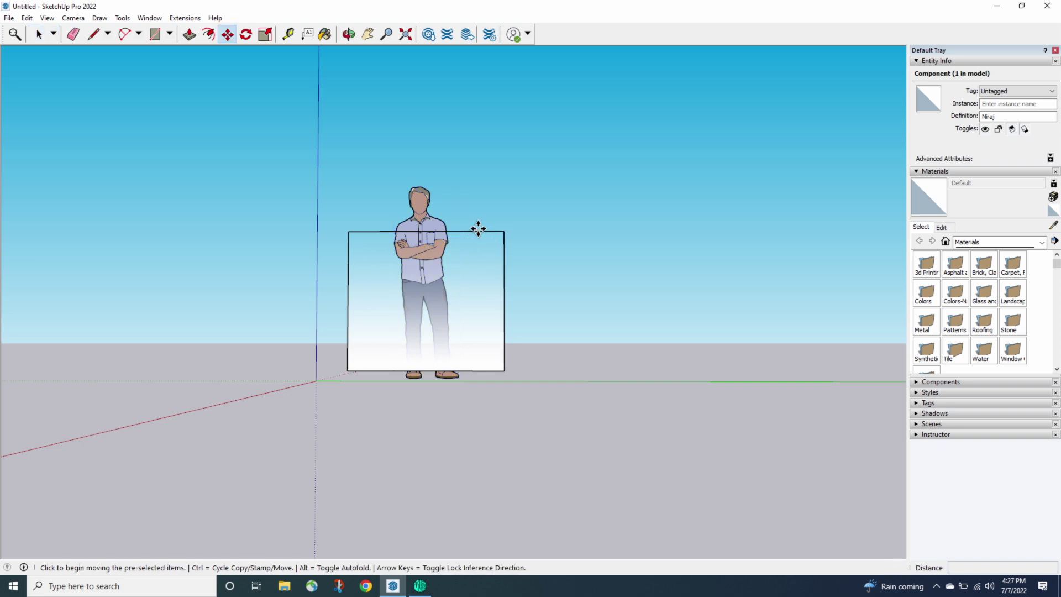
left_click(477, 230)
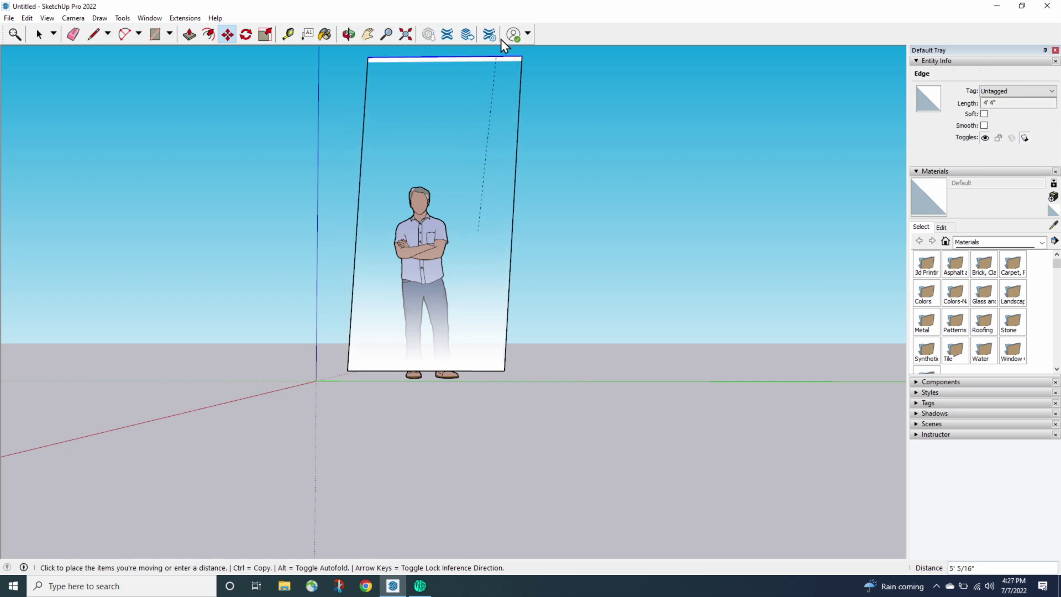
left_click(480, 52)
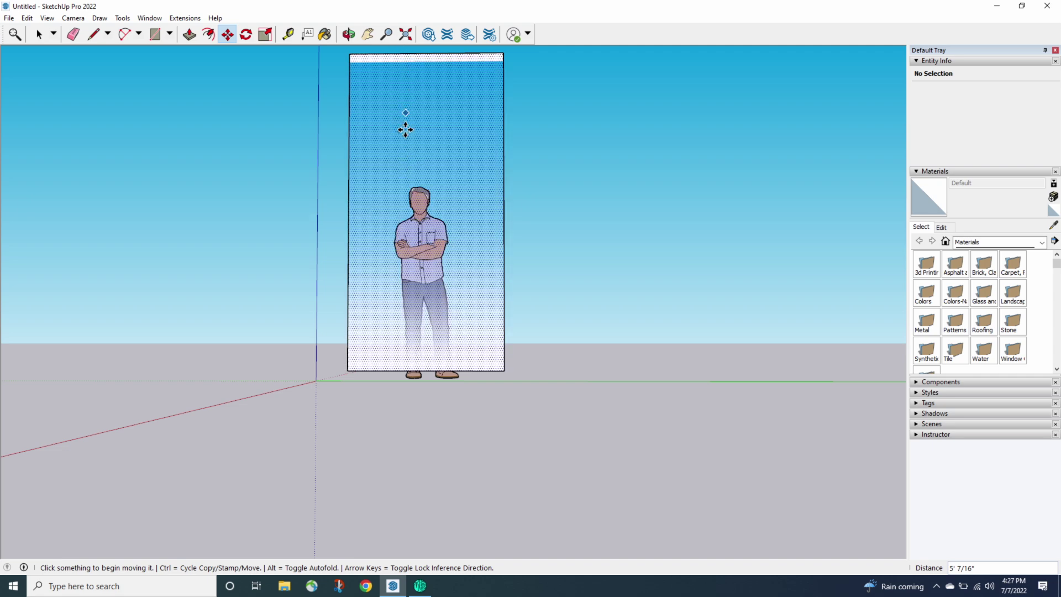
middle_click_drag(355, 166, 408, 198)
Reposition the gradient texture slightly higher on the face with Texture > Position.
right_click(367, 212)
mouse_move(464, 358)
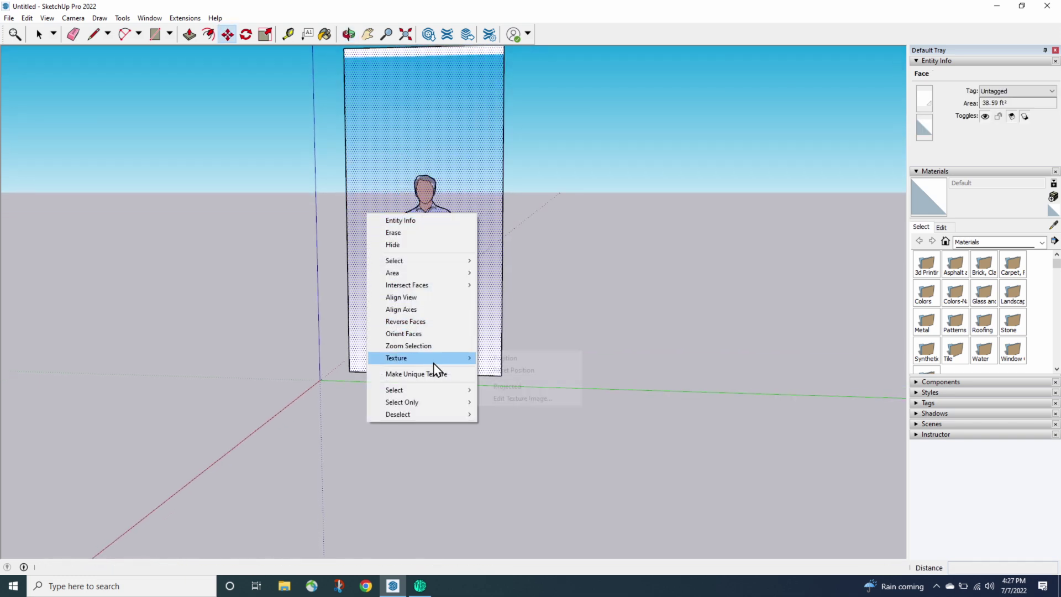
left_click(504, 360)
mouse_move(454, 337)
left_mouse_down()
mouse_move(462, 310)
mouse_move(428, 291)
mouse_move(455, 336)
left_mouse_up()
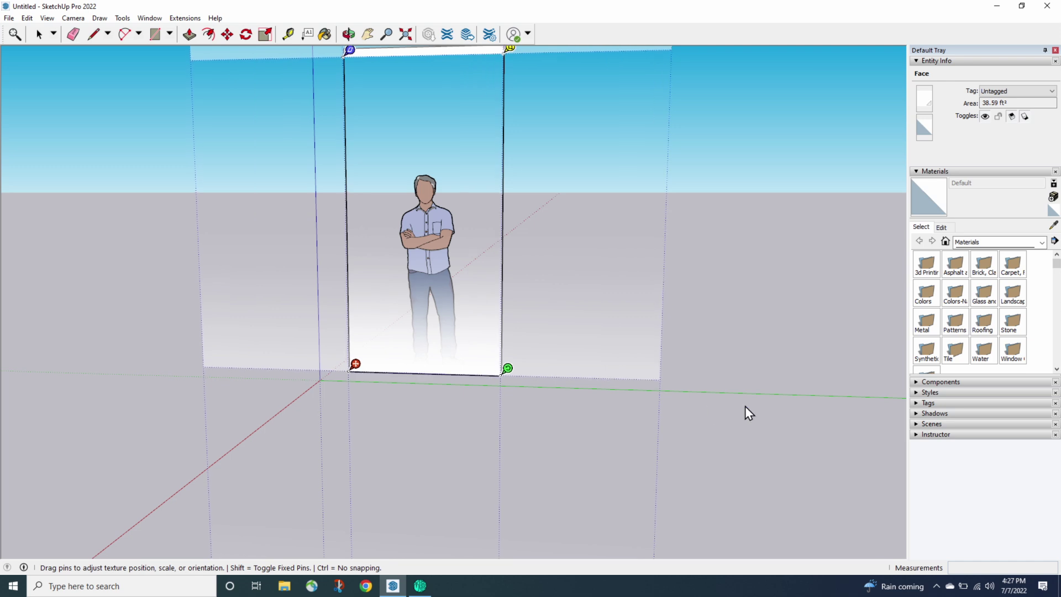
Move the pane slightly sideways so the figure stands near its left edge.
key("m")
left_click(559, 429)
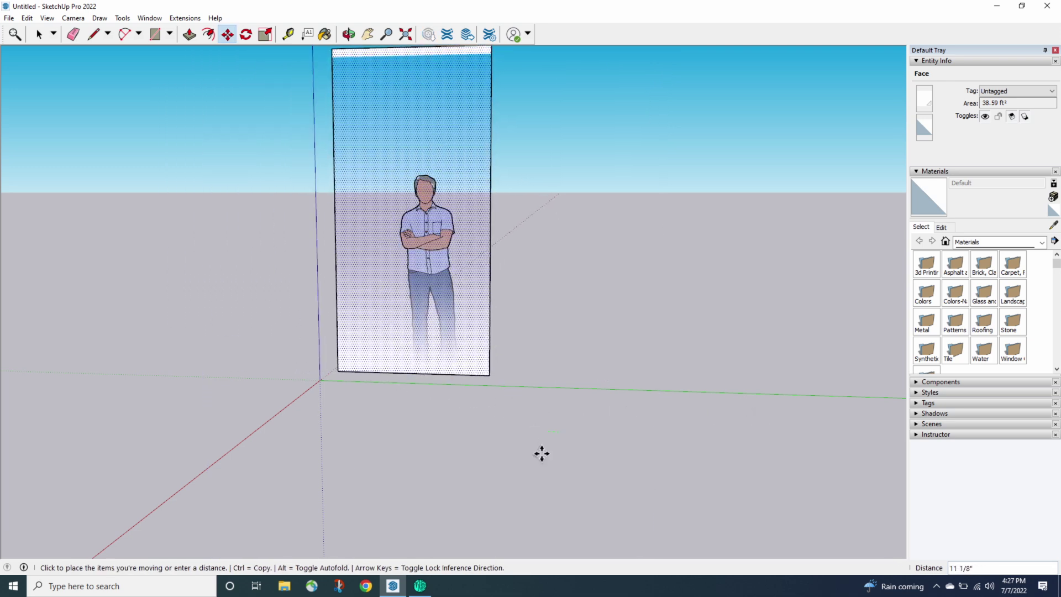
left_click(583, 440)
middle_click_drag(333, 492, 482, 450)
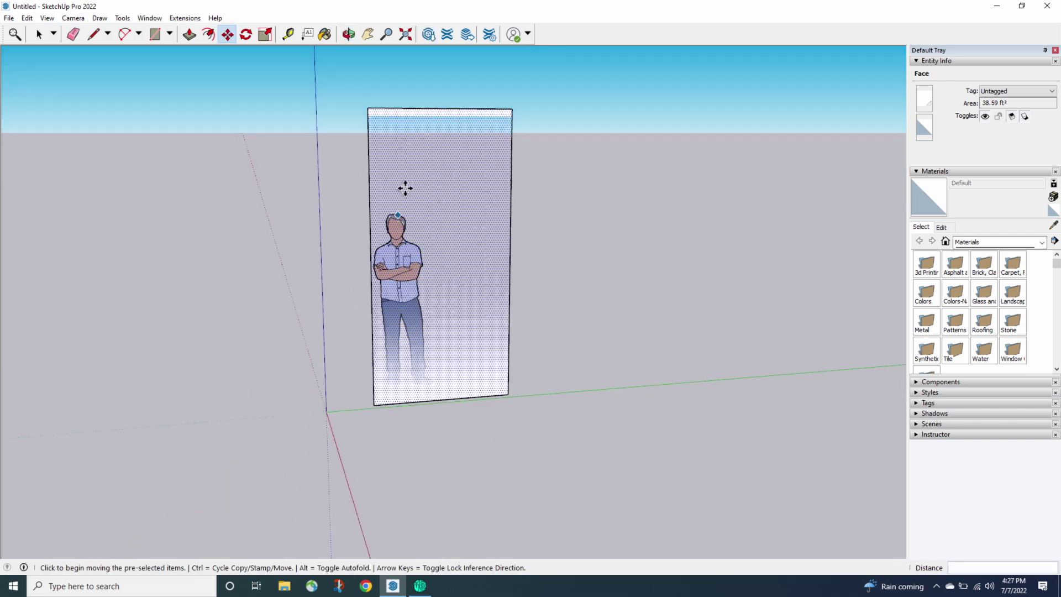
Drop the pane's top edge from its midpoint down to the figure's chest height.
key("space")
left_click(548, 259)
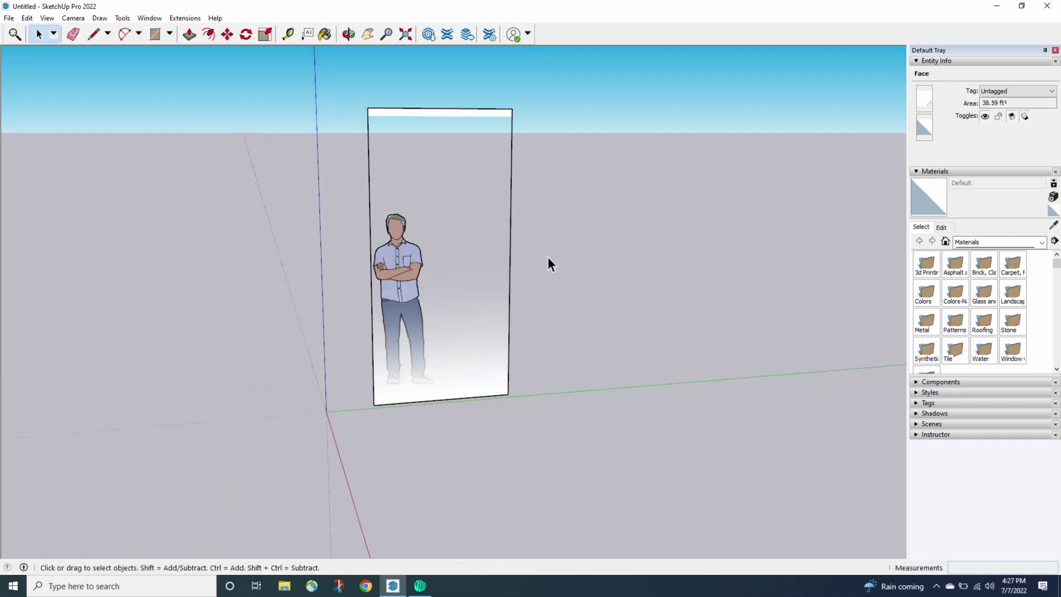
key("m")
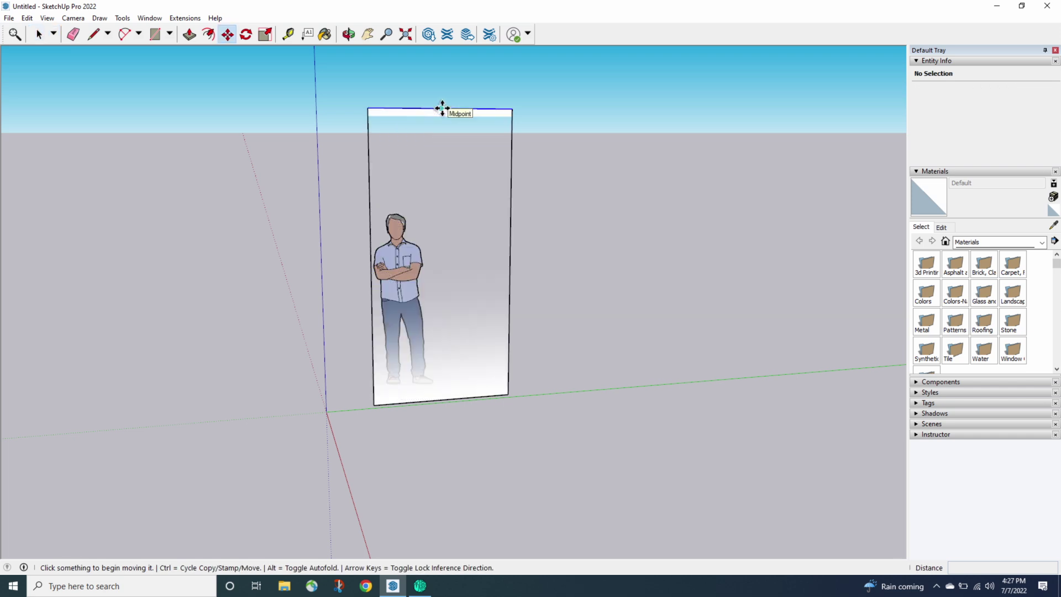
left_click(443, 109)
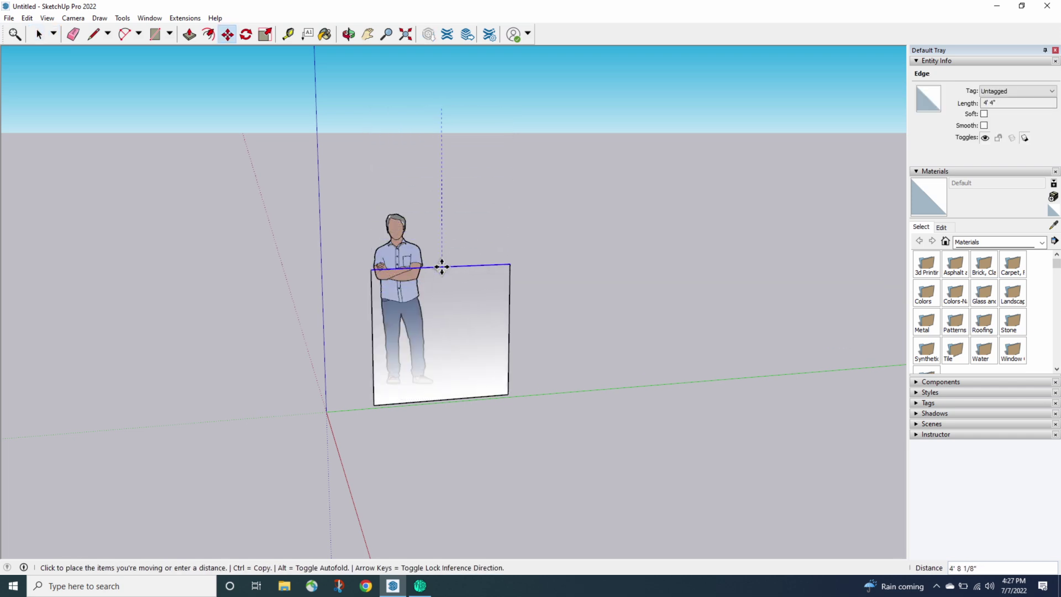
left_click(442, 266)
middle_click_drag(597, 414, 464, 286)
scroll(462, 351, "up", 6)
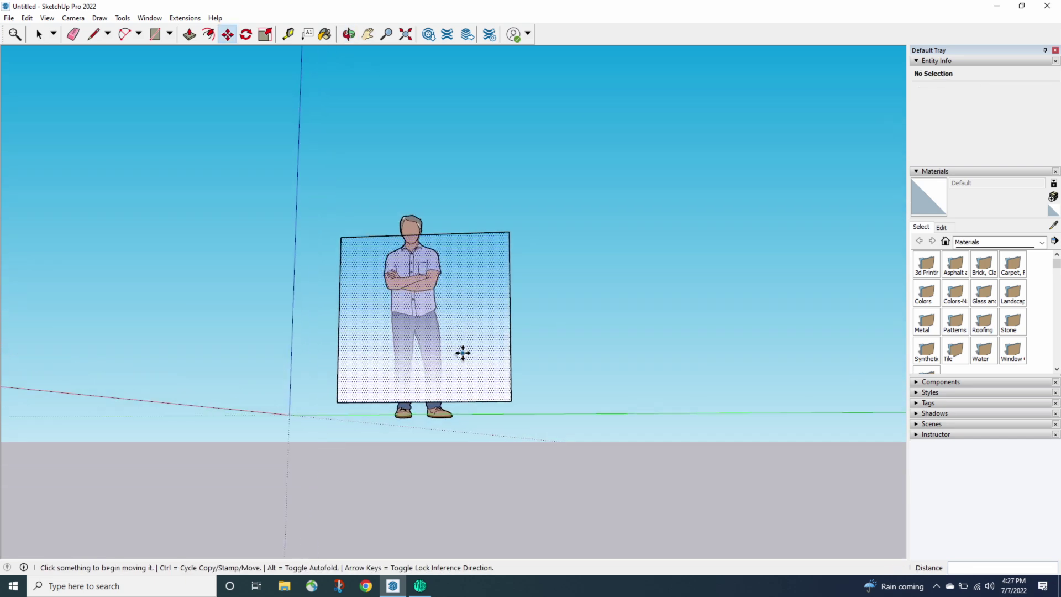
middle_click_drag(670, 450, 332, 457)
middle_click_drag(538, 399, 553, 338)
middle_click_drag(197, 355, 261, 351)
middle_click_drag(453, 464, 644, 538)
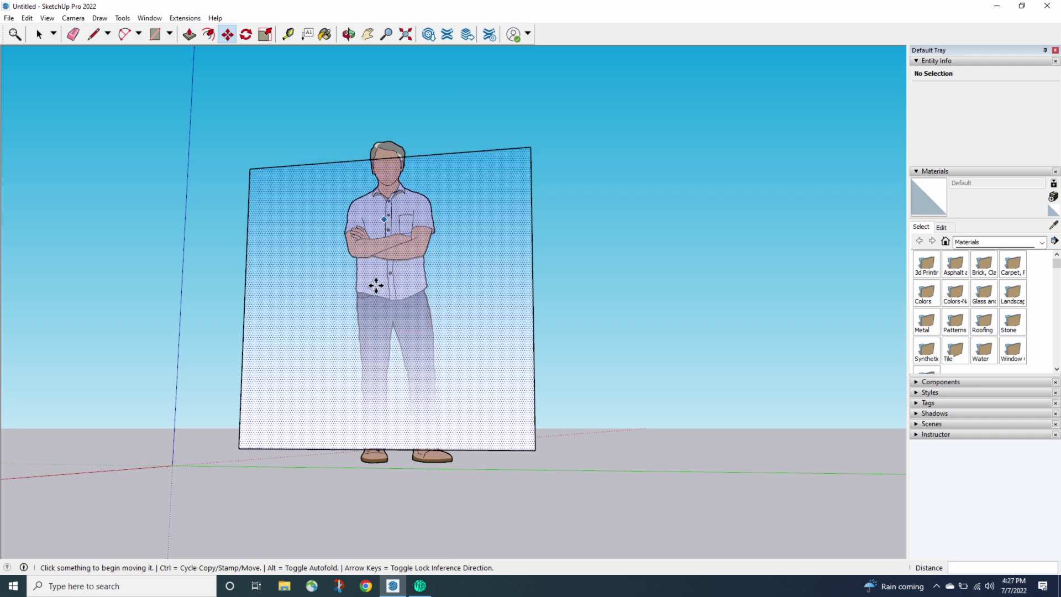
middle_click_drag(477, 344, 578, 496)
Copy the whole gradient pane to the right of the original.
key("space")
triple_click(503, 435)
key("m")
left_click(499, 440)
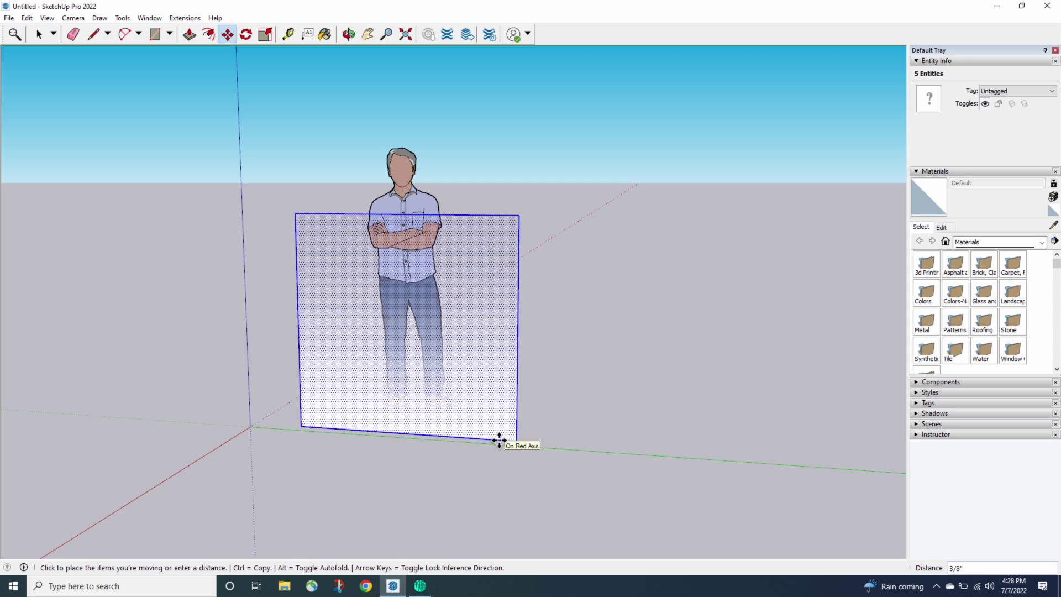
left_click(801, 457)
scroll(386, 455, "down", 2)
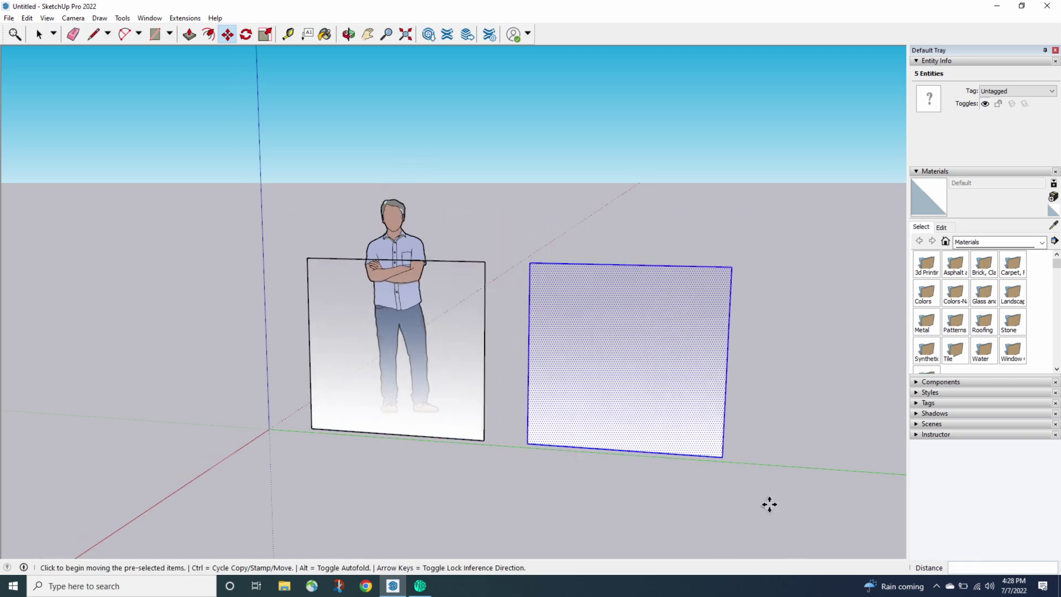
middle_click_drag(769, 504, 543, 406)
Rescale the copy's gradient texture with Texture > Position so it fills the pane.
key("space")
left_click(565, 475)
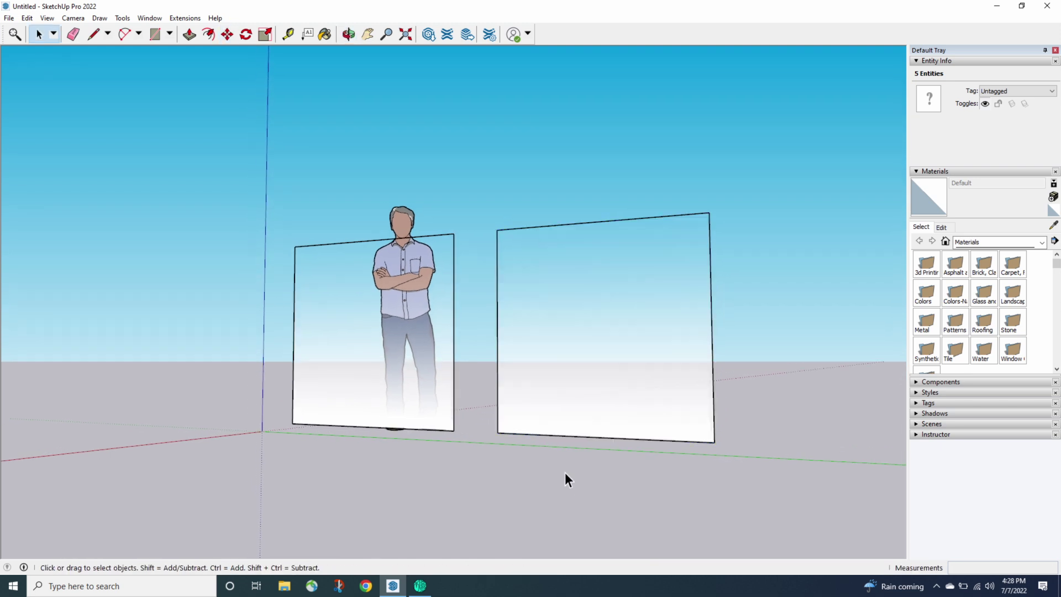
right_click(567, 307)
mouse_move(665, 452)
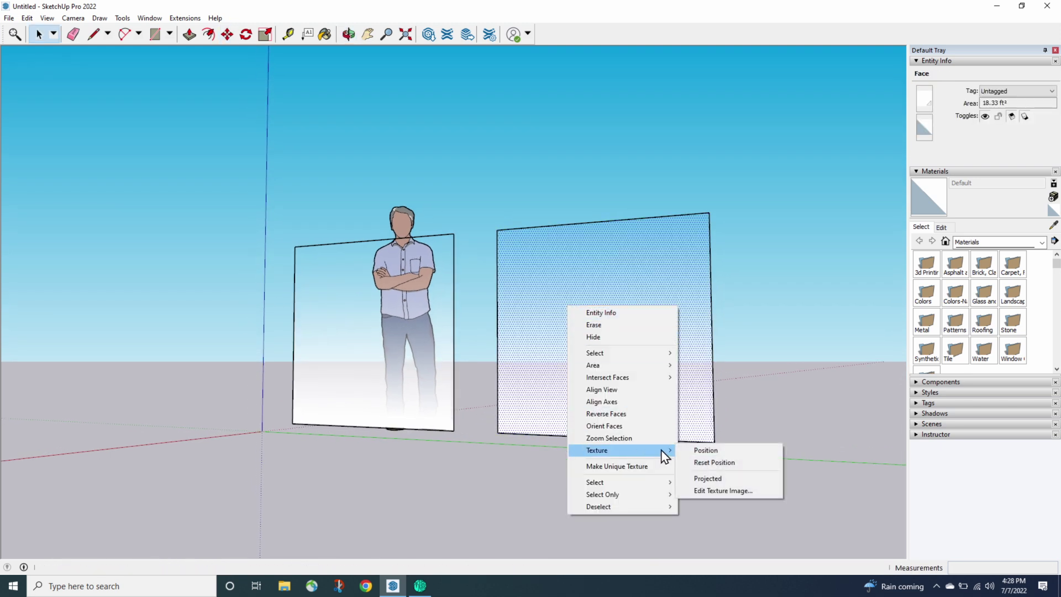
left_click(718, 451)
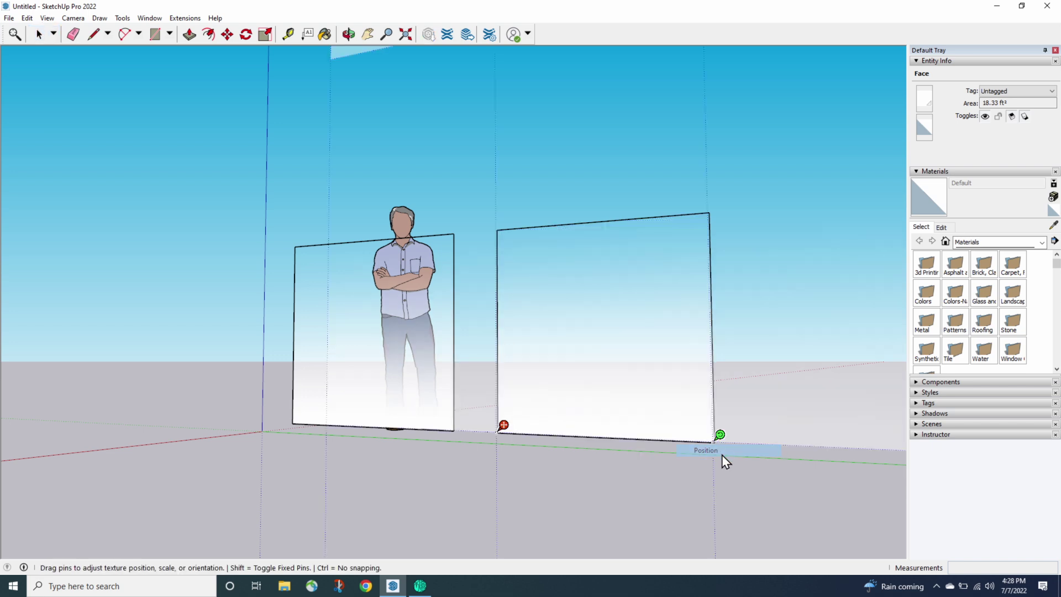
scroll(713, 453, "down", 2)
scroll(712, 451, "down", 1)
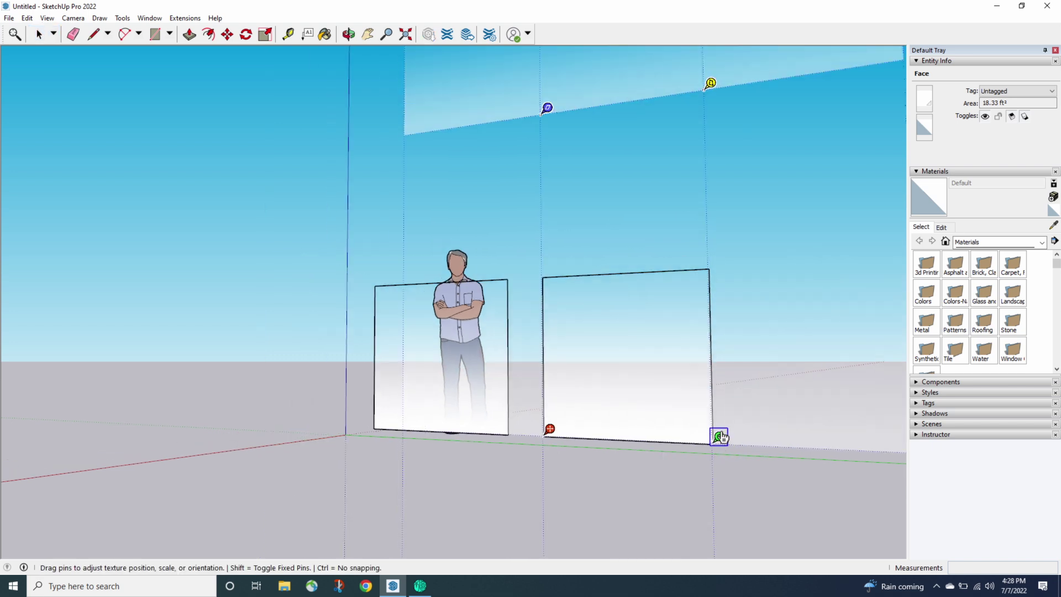
left_click_drag(718, 436, 630, 434)
left_click(782, 464)
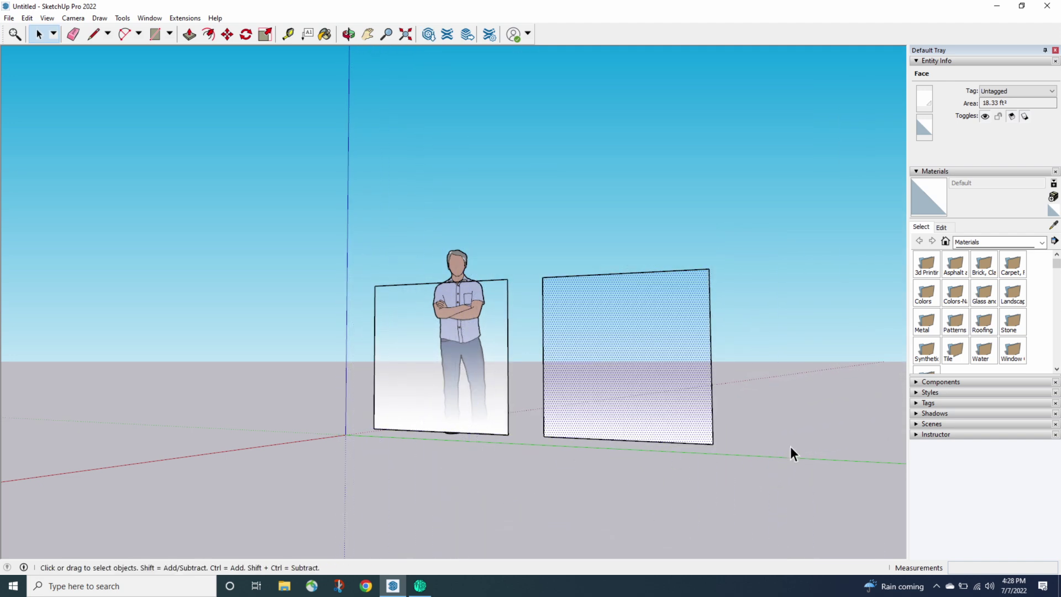
left_click(744, 457)
middle_click_drag(745, 457, 598, 476)
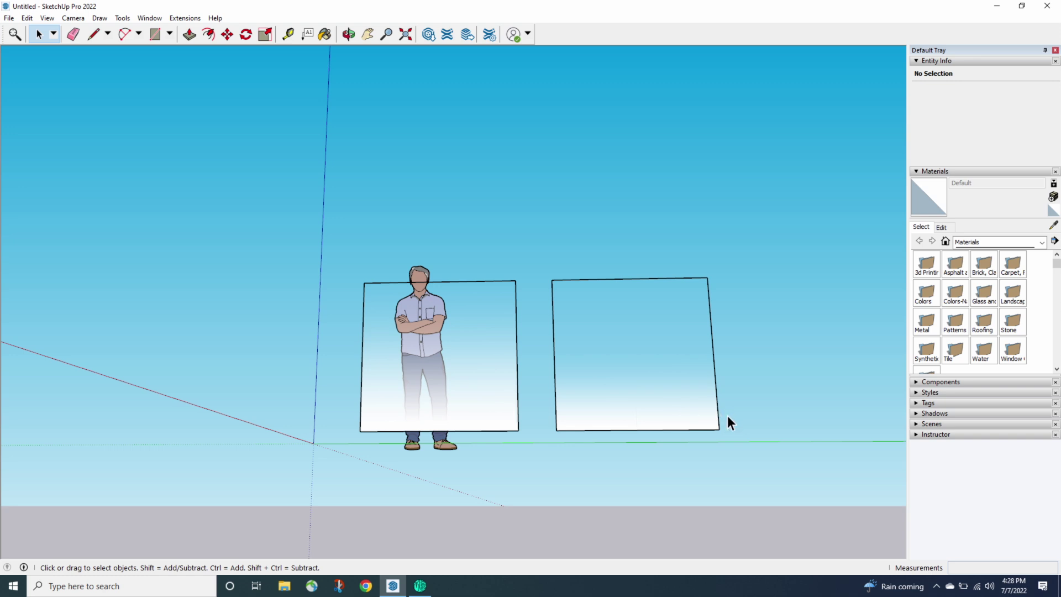
Ctrl-copy the right pane's face to create a third pane in the row.
right_click(599, 402)
left_click(646, 354)
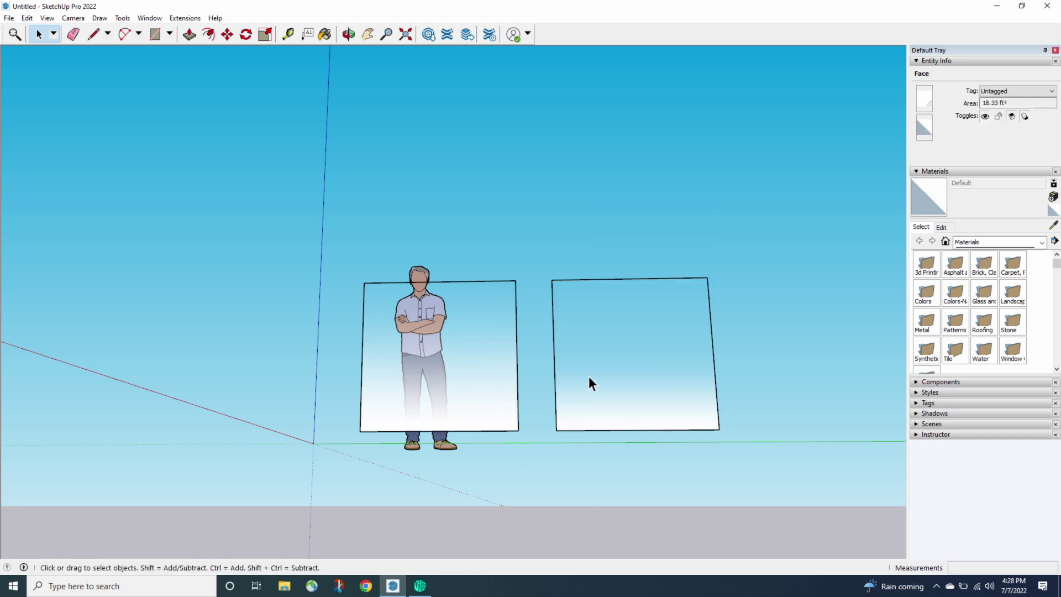
key("m")
left_click(584, 411)
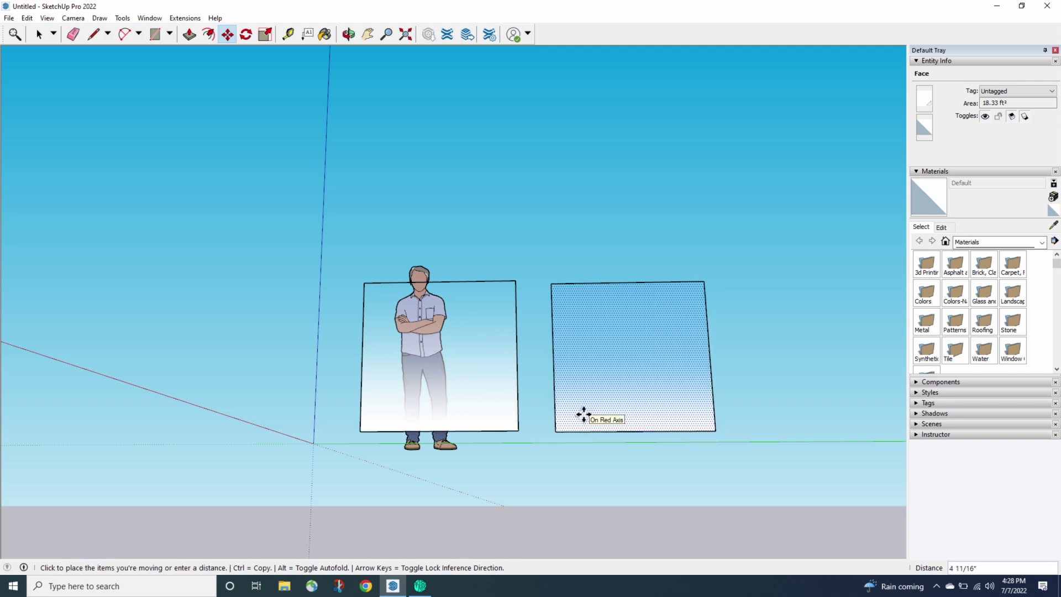
key("ctrl")
left_click(780, 412)
scroll(108, 482, "down", 2)
key("space")
Stretch the third pane's gradient texture across it using Texture > Position.
right_click(665, 410)
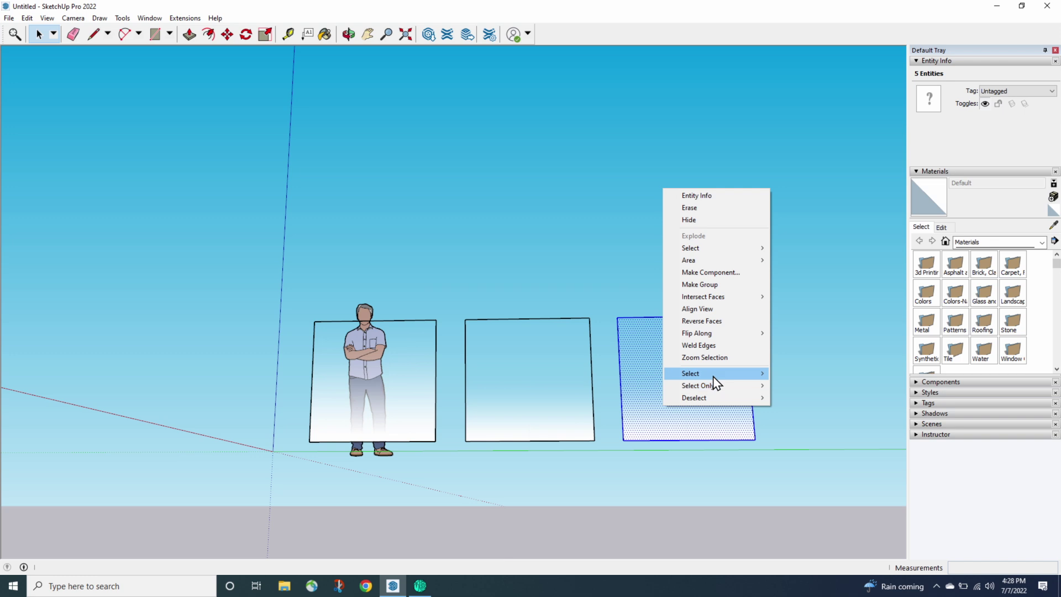
left_click(654, 381)
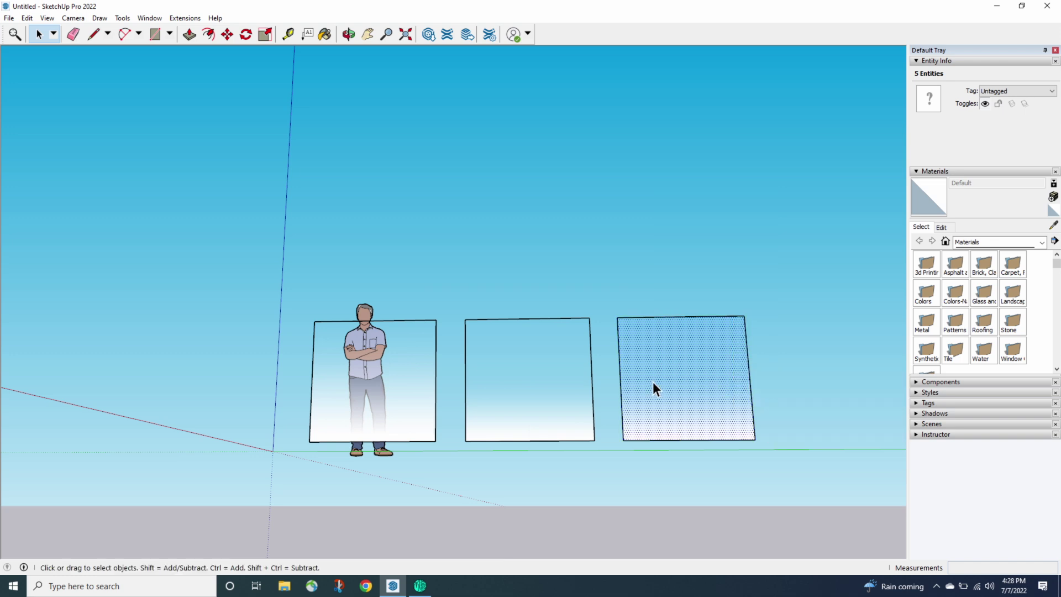
left_click(653, 383)
right_click(653, 384)
mouse_move(719, 317)
left_click(791, 317)
scroll(575, 517, "down", 2)
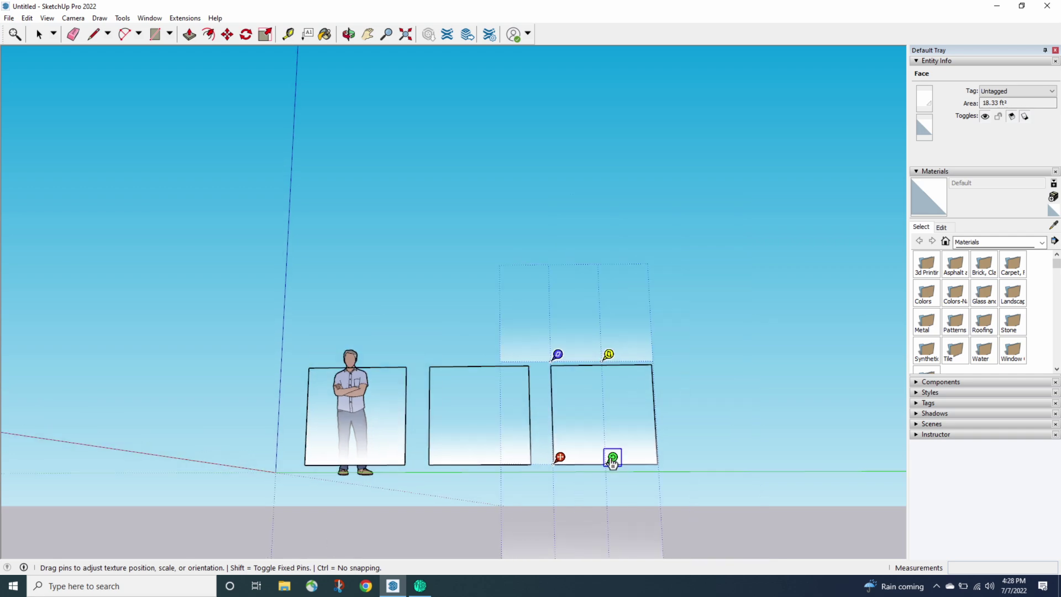
left_click_drag(613, 459, 709, 459)
left_click(882, 402)
left_click(741, 445)
middle_click_drag(607, 552, 410, 546)
middle_click_drag(566, 350, 373, 434)
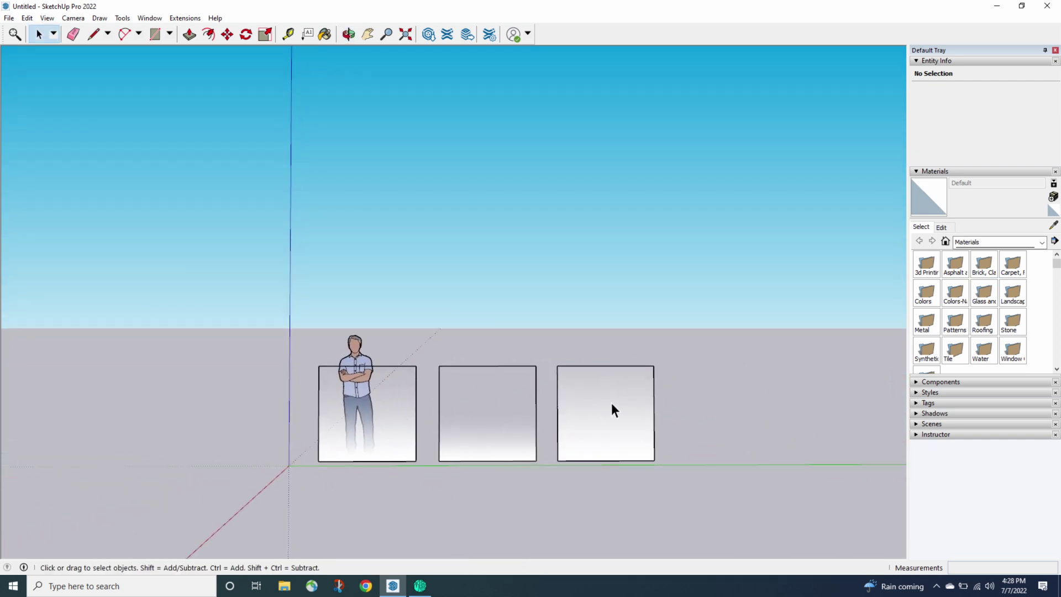
middle_click_drag(684, 495, 639, 447)
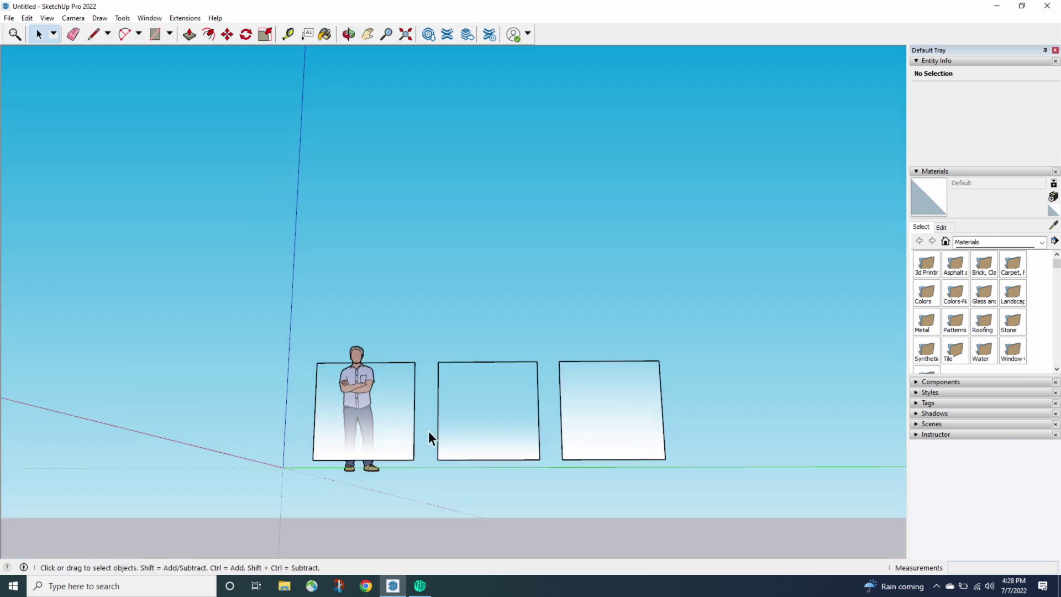
middle_click_drag(416, 431, 525, 459)
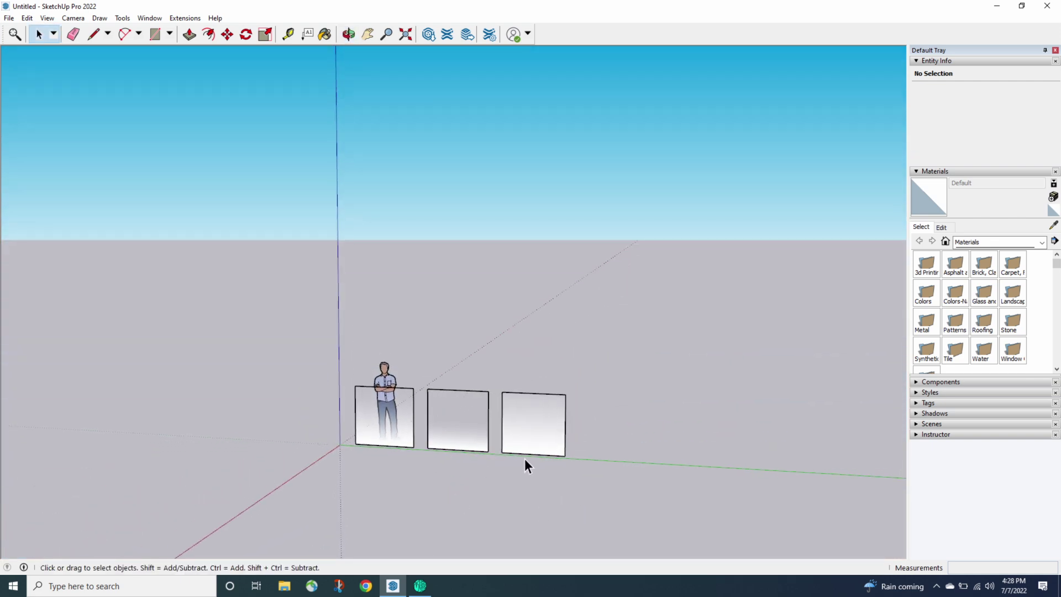
Ctrl-copy a pane to make a fourth one and set it further right.
key("m")
left_click(445, 432)
key("ctrl")
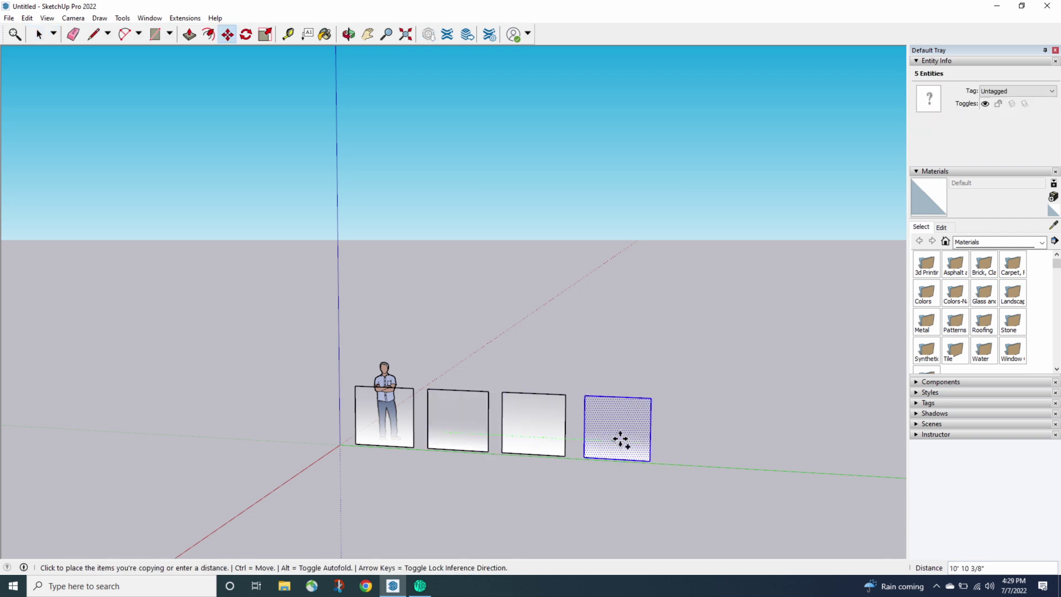
left_click(667, 457)
scroll(763, 396, "up", 5)
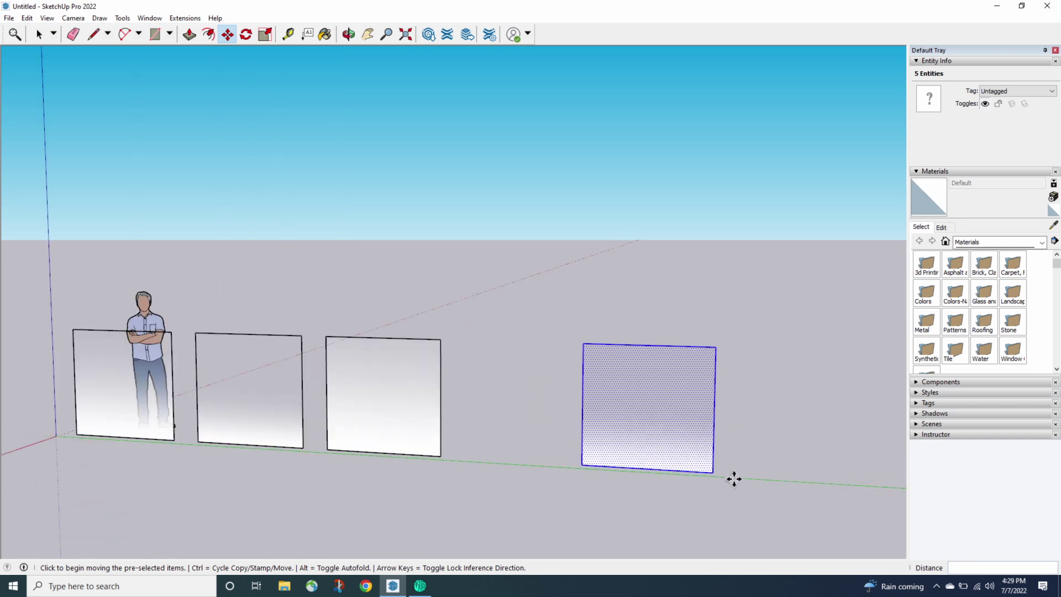
left_click(706, 535)
left_click(695, 516)
key("space")
left_click(691, 506)
Draw a line from the bottom edge's midpoint and rotate-copy the half edge upright at 90°.
key("l")
left_click(596, 463)
left_click(596, 504)
key("space")
left_click(569, 461)
key("q")
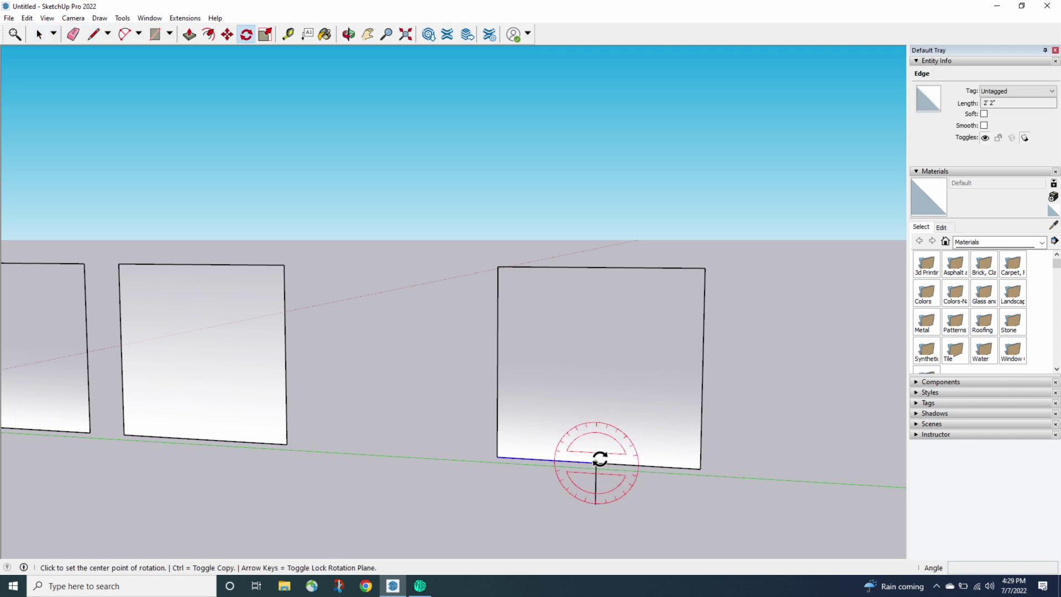
left_click(596, 462)
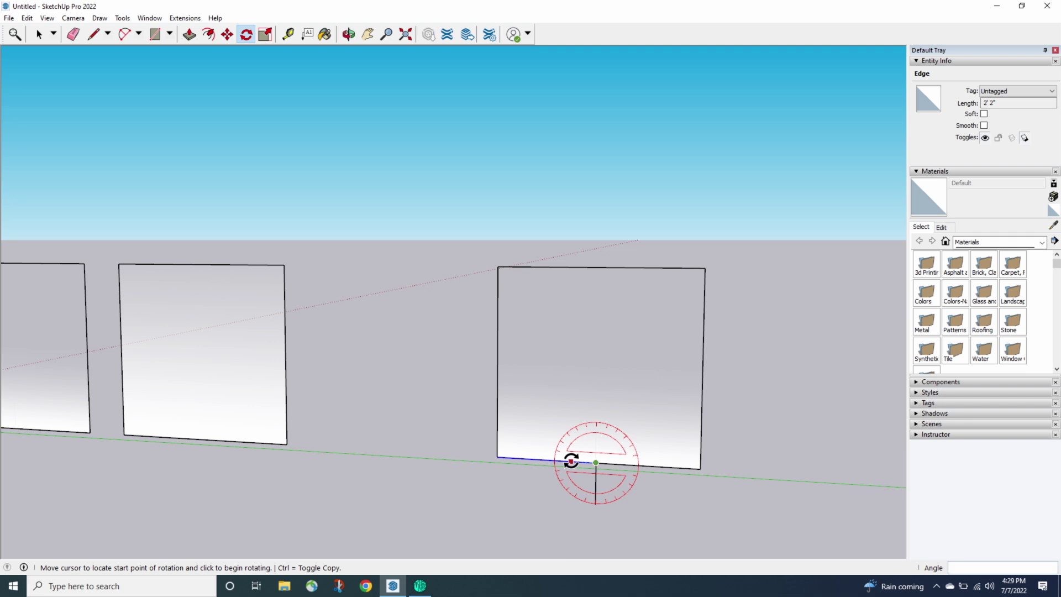
left_click(571, 460)
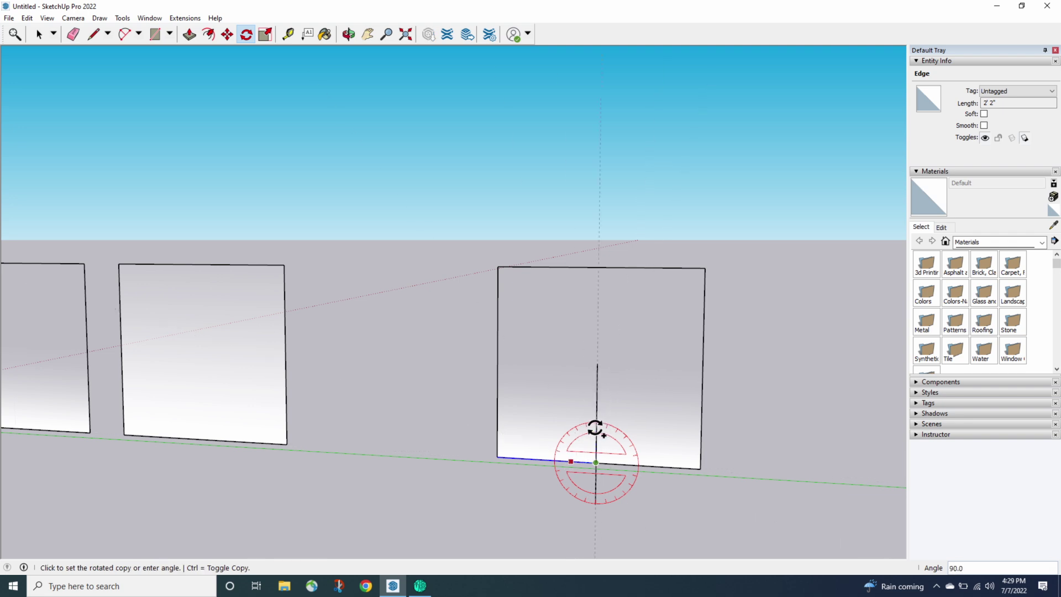
left_click(596, 430)
Draw diagonals from the upright edge's top to both bottom corners and erase the leftover edges.
key("l")
left_click(597, 365)
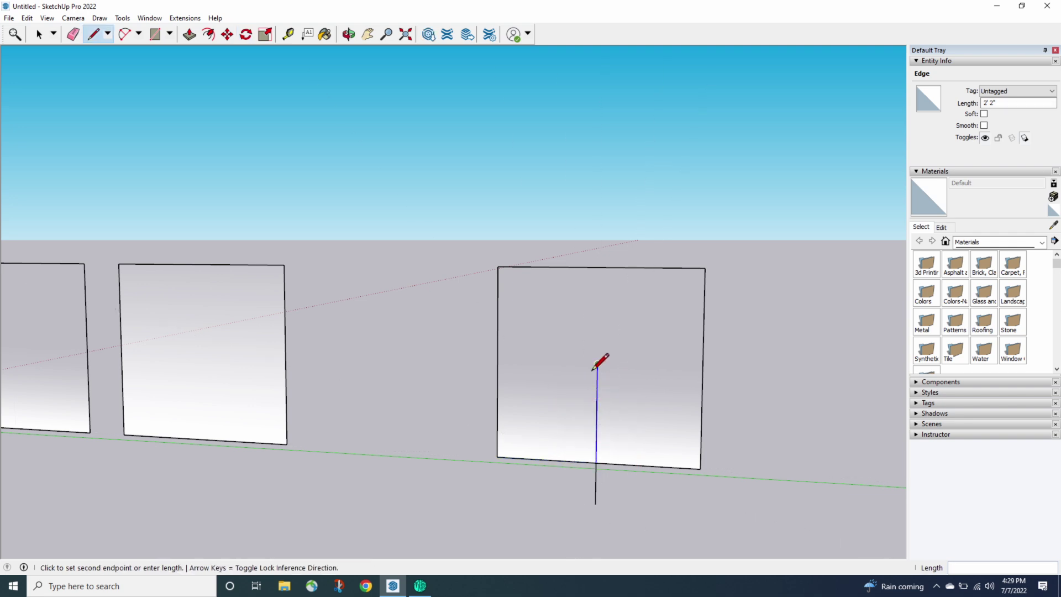
left_click(499, 456)
left_click(597, 365)
left_click(700, 468)
key("e")
left_click(596, 437)
mouse_move(503, 285)
left_mouse_down()
mouse_move(551, 257)
mouse_move(685, 283)
mouse_move(722, 301)
left_mouse_up()
mouse_move(631, 517)
middle_mouse_down()
mouse_move(663, 411)
mouse_move(600, 421)
middle_mouse_up()
key("space")
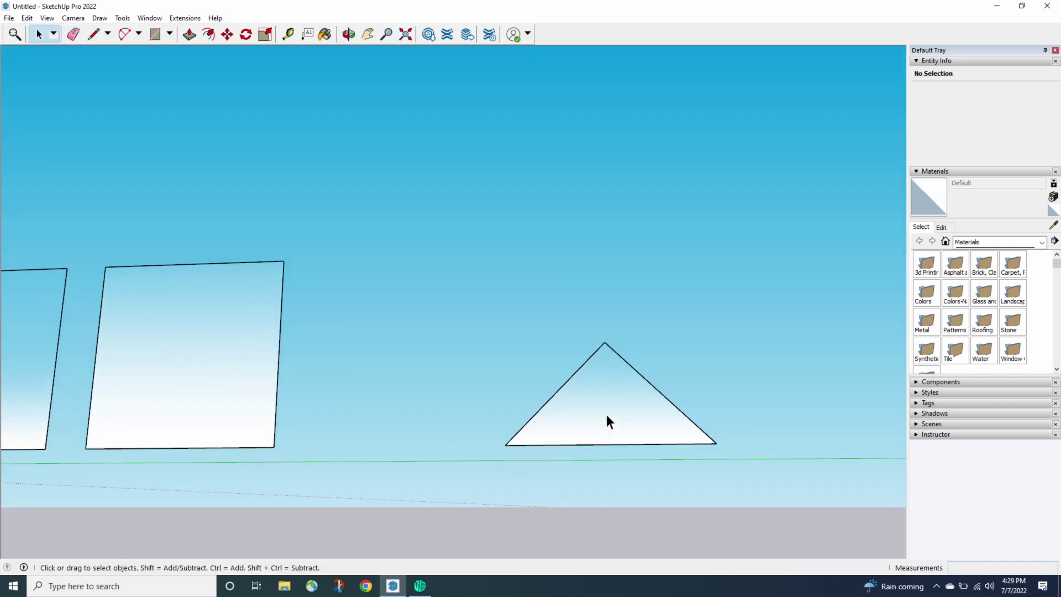
Rotate-copy the triangle 90° about its apex and array it 3x into a square.
left_click(603, 383)
key("q")
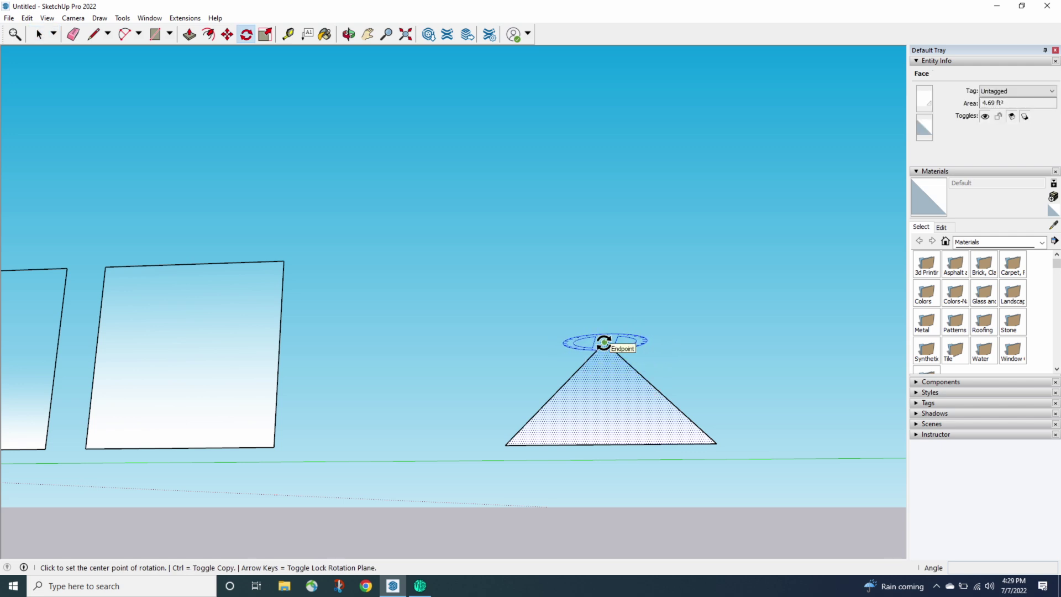
left_click(604, 343)
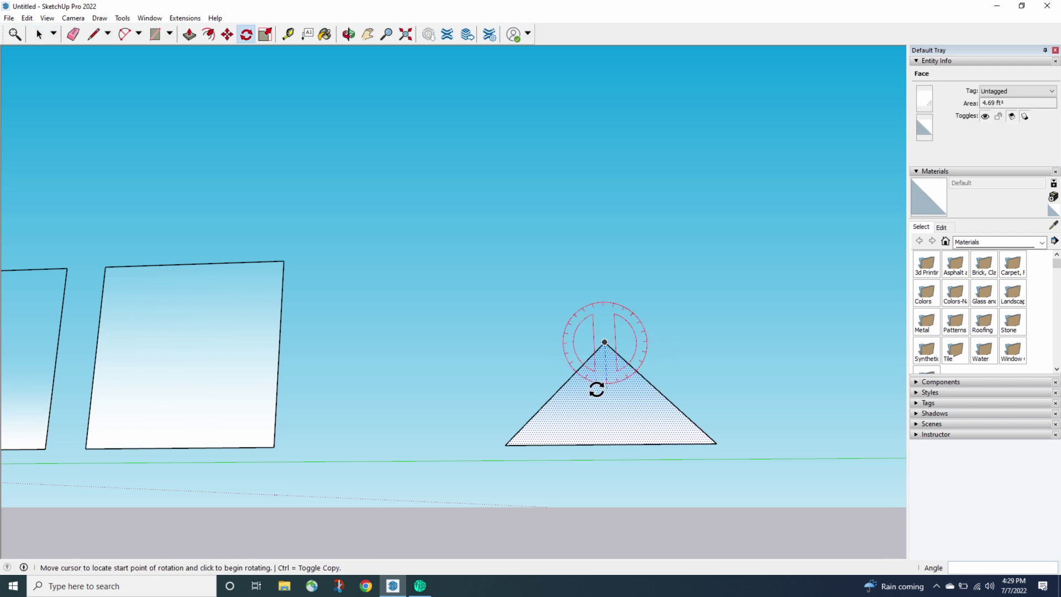
key("ctrl")
left_click(597, 389)
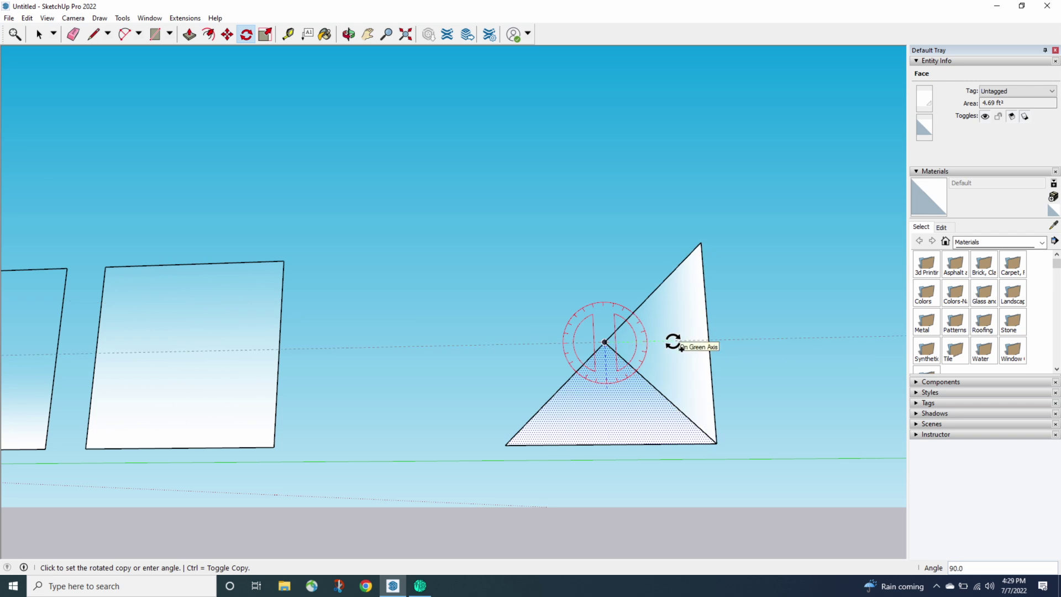
left_click(673, 343)
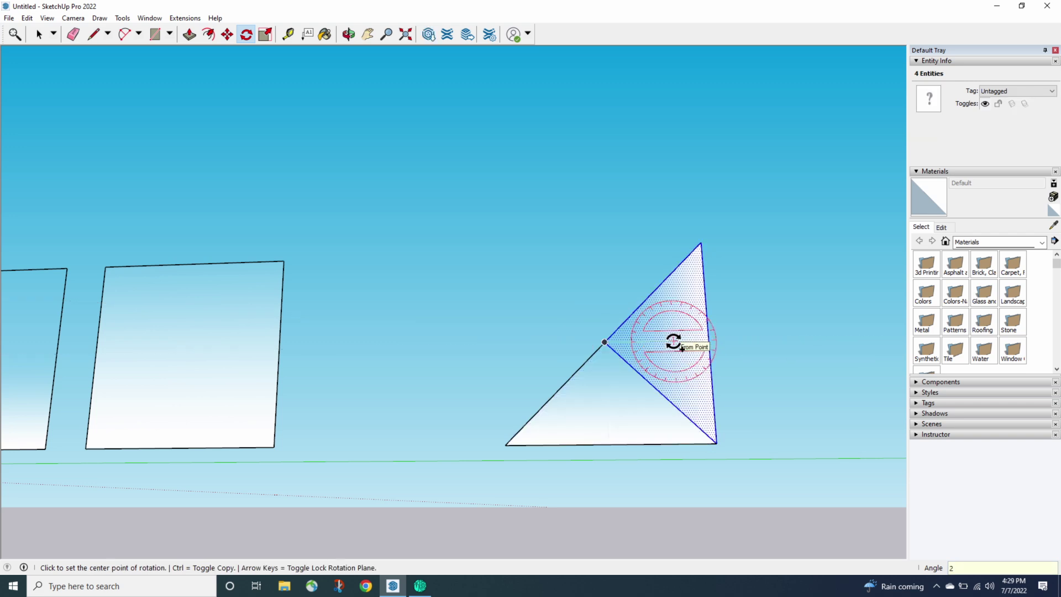
type("3x")
key("Return")
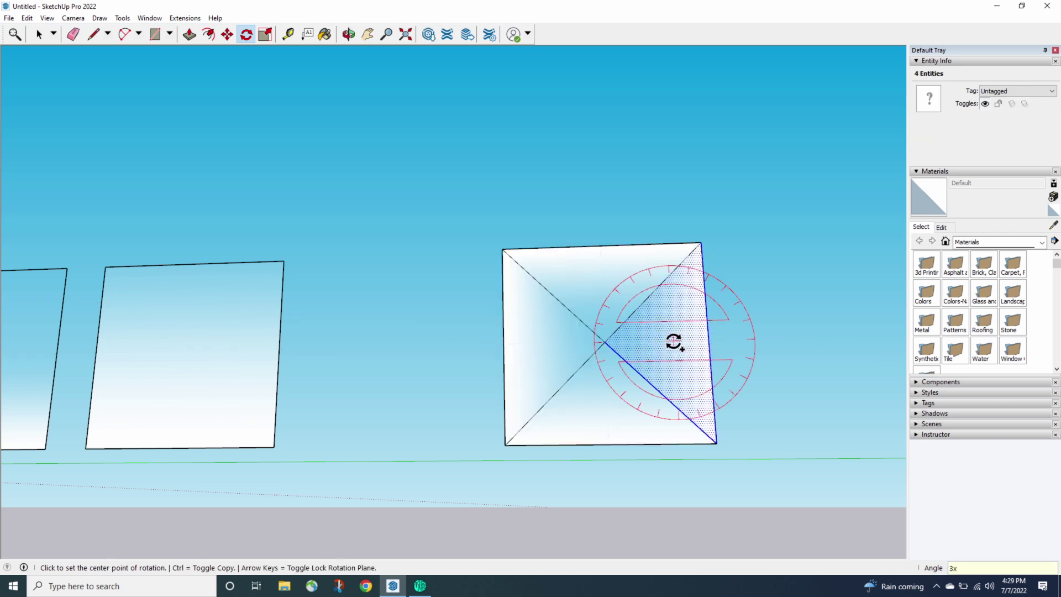
Hide both diagonal seams of the square with the Eraser.
key("e")
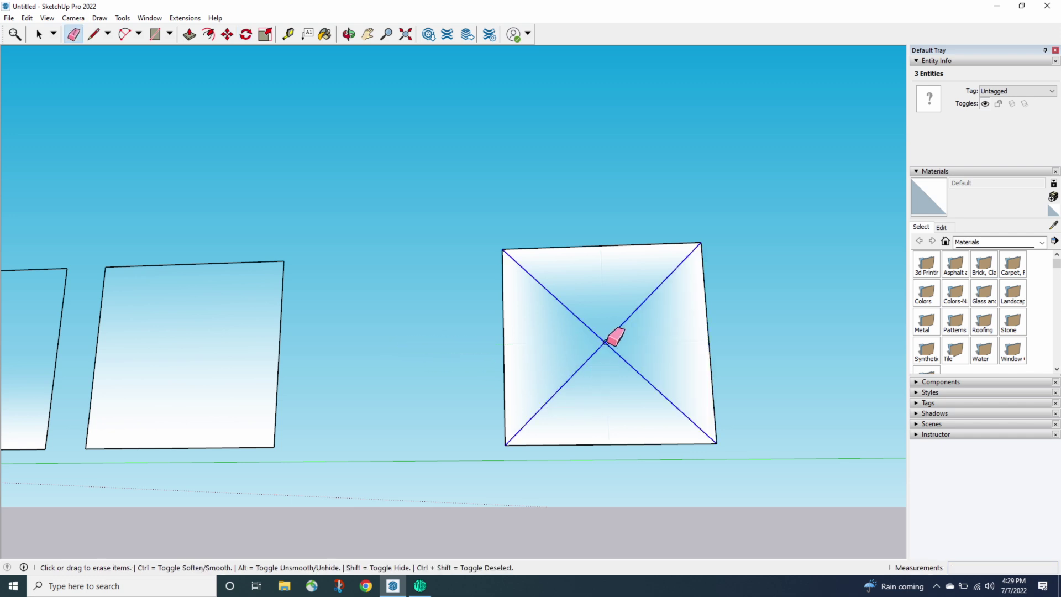
left_click(618, 343)
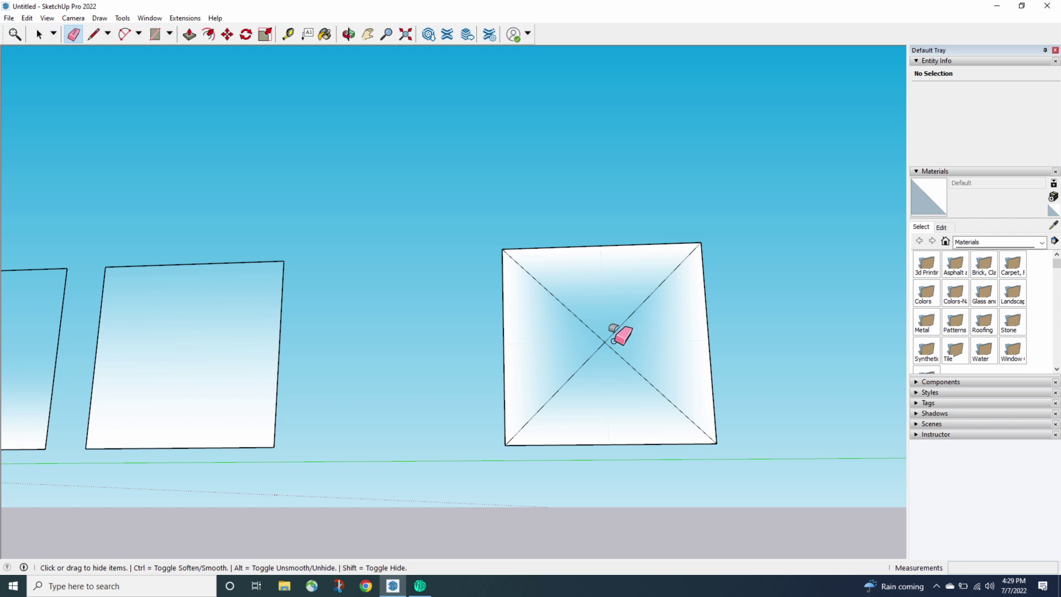
left_click_drag(605, 338, 614, 345, "shift")
mouse_move(765, 426)
middle_mouse_down()
mouse_move(672, 490)
mouse_move(608, 474)
mouse_move(465, 482)
mouse_move(592, 499)
middle_mouse_up()
scroll(604, 407, "down", 3)
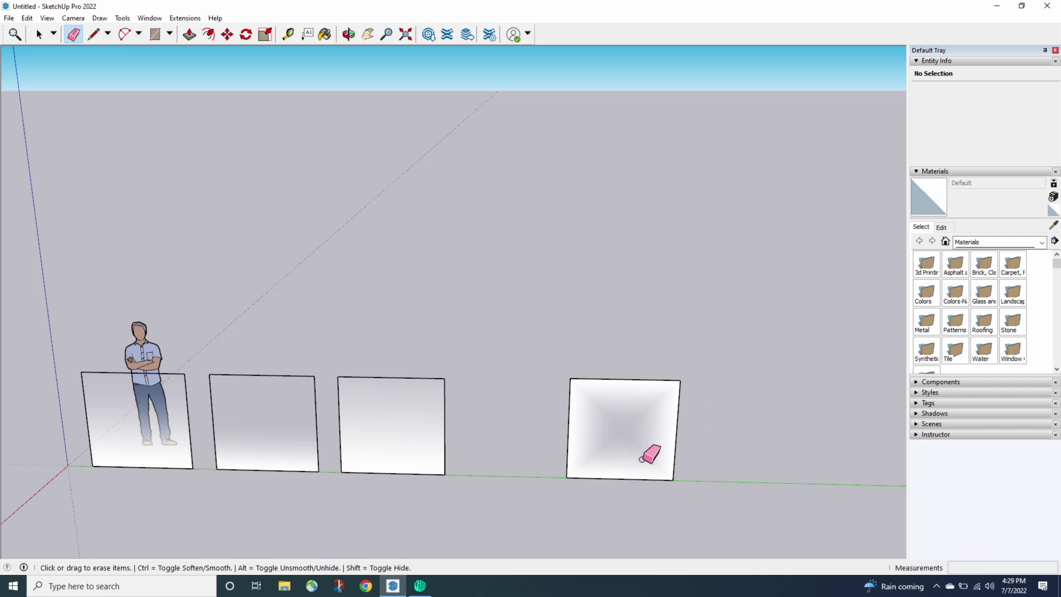
key("space")
Enlarge the gradient texture on the fourth pane's face with Texture > Position.
left_click(622, 468)
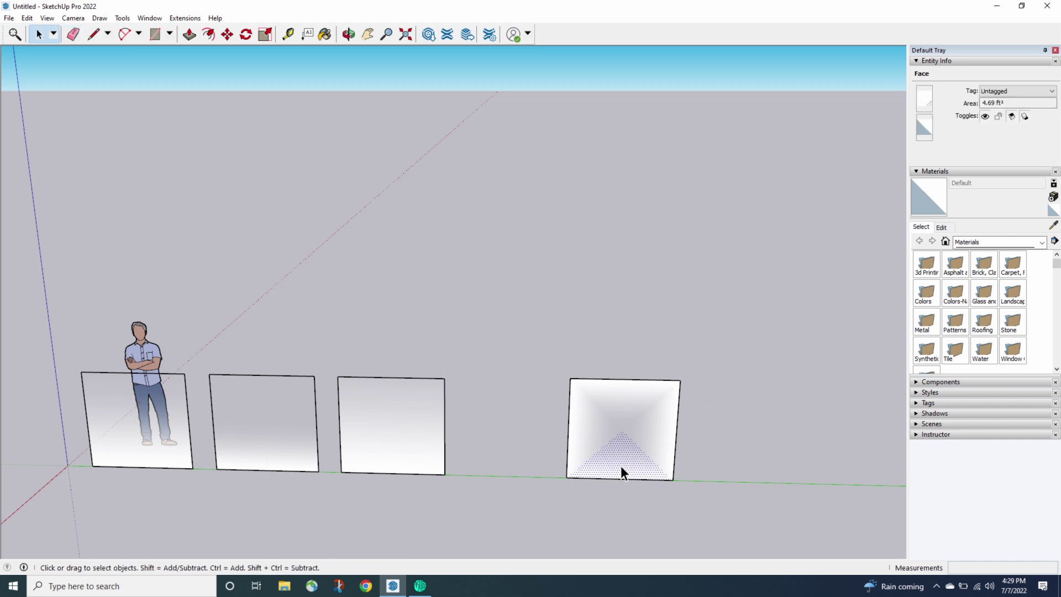
right_click(621, 467)
mouse_move(681, 403)
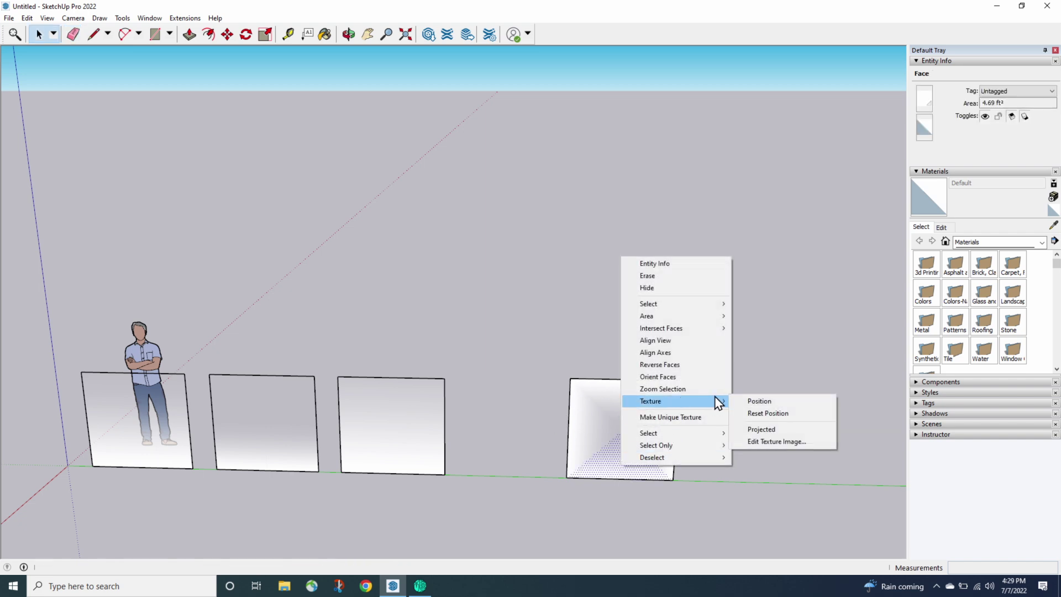
left_click(746, 399)
scroll(622, 483, "up", 3)
scroll(624, 484, "up", 1)
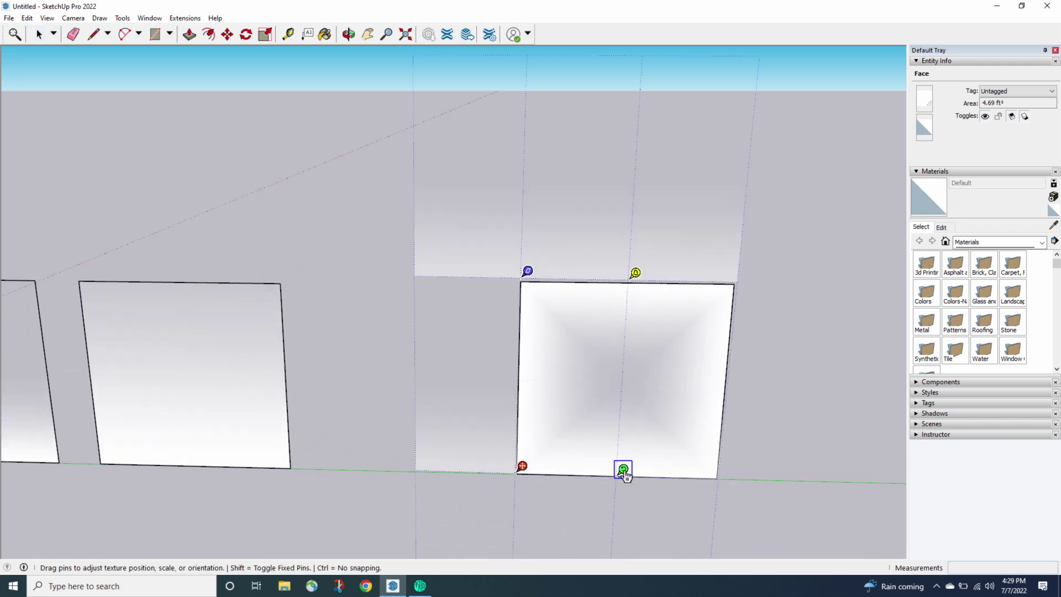
left_click_drag(622, 472, 575, 475)
left_click(790, 485)
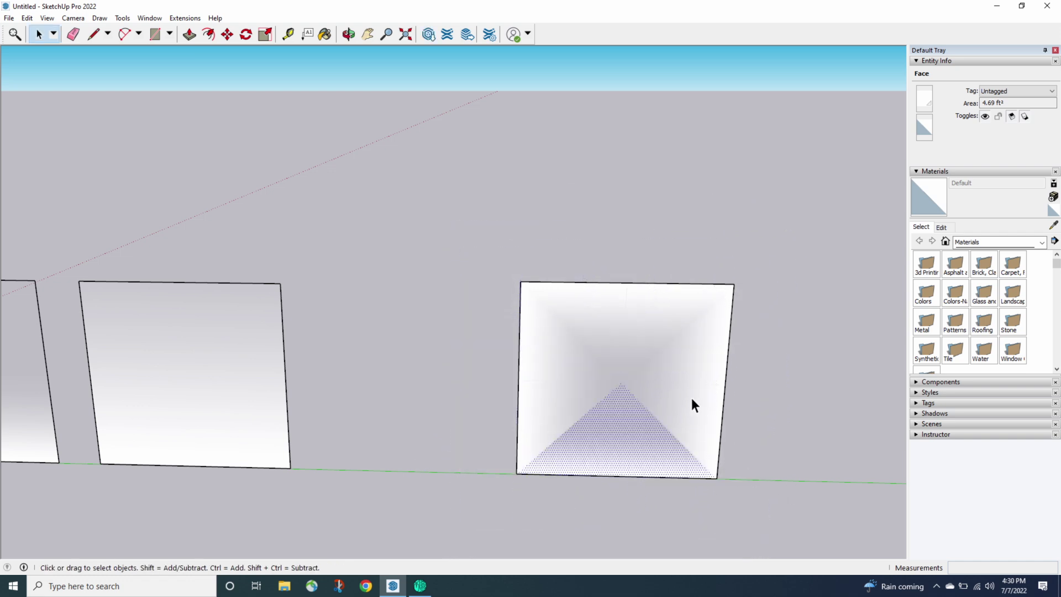
Erase the pane down to its bottom triangle, including the hidden crossing diagonals.
key("e")
mouse_move(768, 313)
left_mouse_down()
mouse_move(698, 281)
mouse_move(563, 286)
mouse_move(519, 315)
left_mouse_up()
left_click(48, 19)
left_click(72, 60)
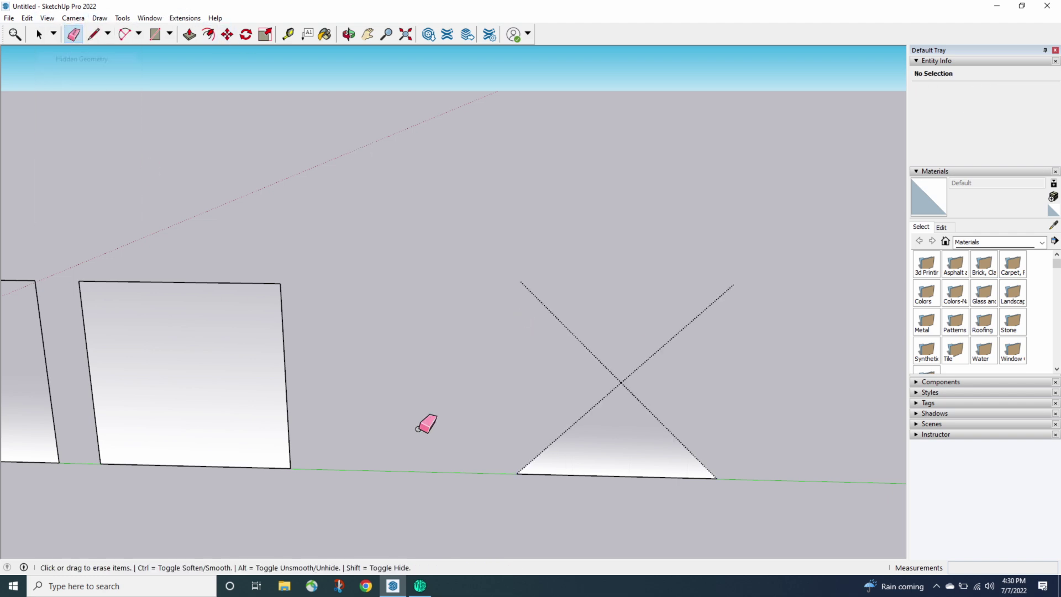
left_click_drag(634, 371, 592, 367)
Rotate-copy the triangle 90° around its apex with 3x to rebuild the square.
key("space")
left_click(612, 403)
key("q")
left_click(621, 382)
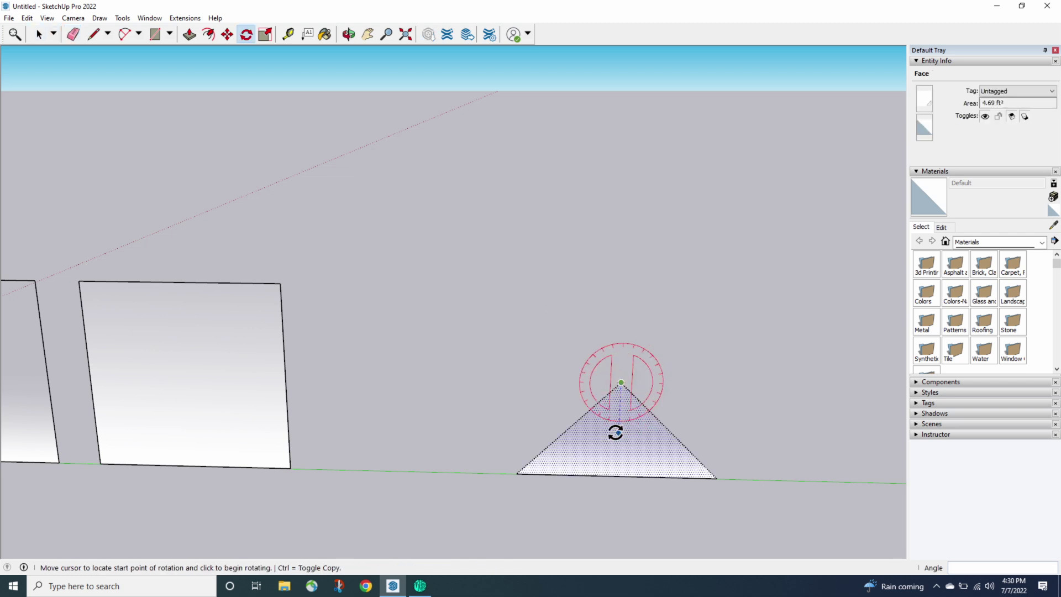
left_click(616, 432)
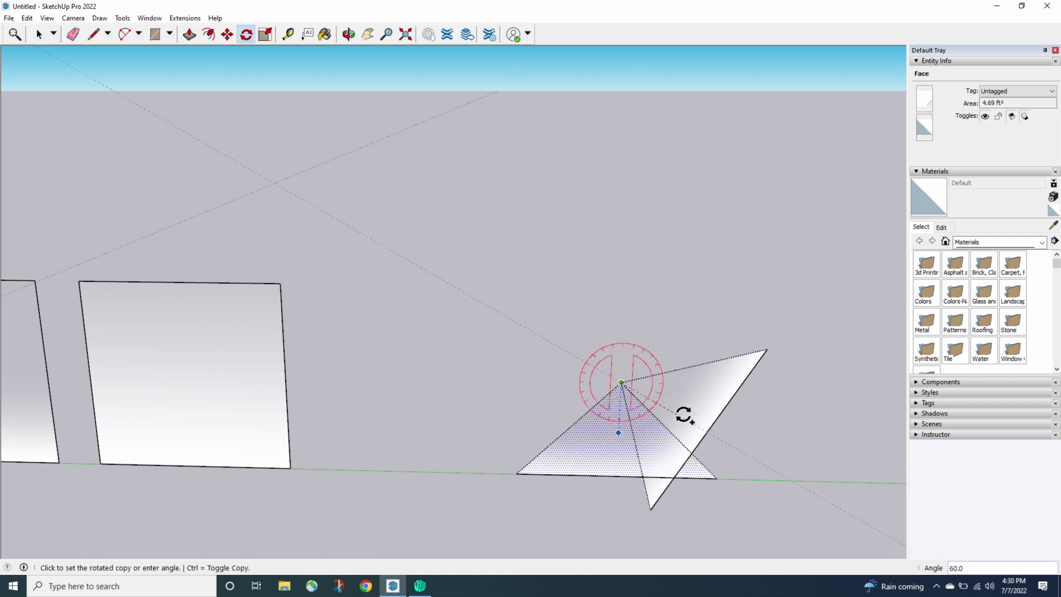
left_click(679, 388)
type("3x")
key("Return")
Hide the hidden geometry again so the square's diagonal seams disappear.
key("space")
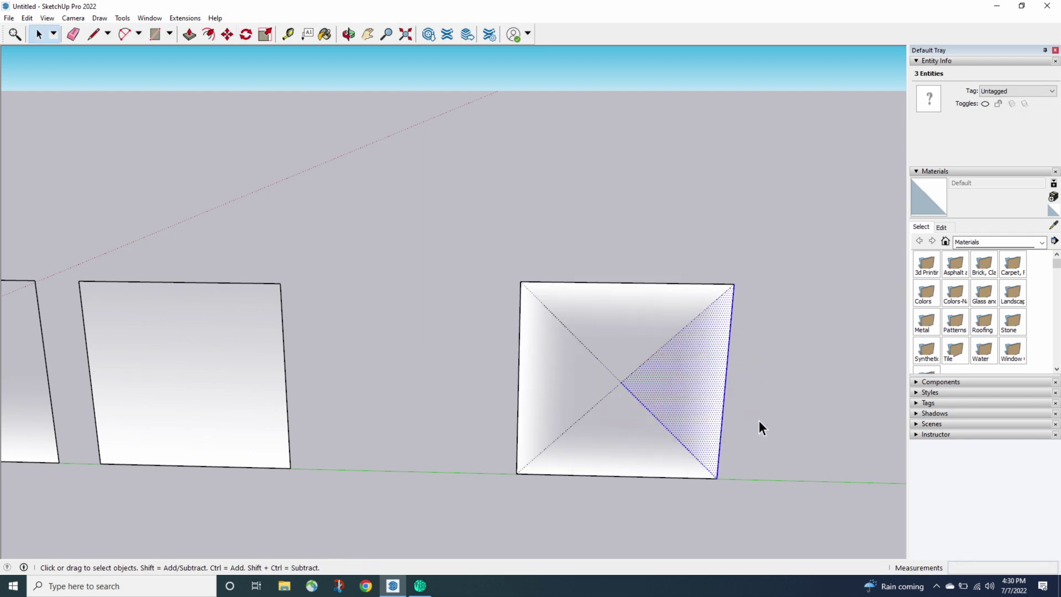
left_click(759, 420)
left_click(47, 19)
left_click(64, 56)
middle_click_drag(591, 554, 503, 386)
scroll(503, 387, "down", 3)
middle_click_drag(824, 486, 616, 414)
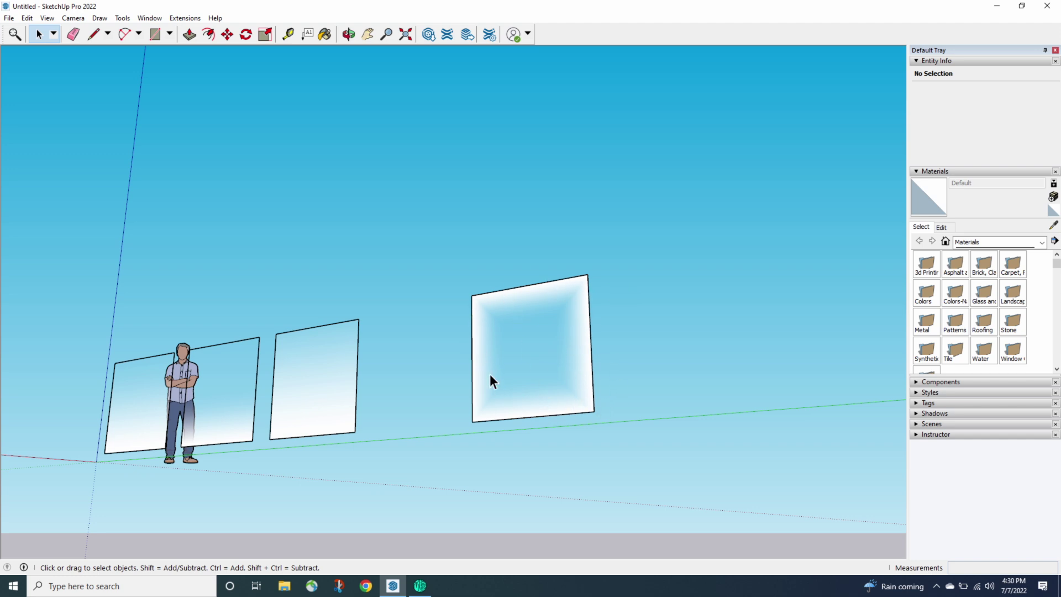
middle_click_drag(417, 373, 543, 424)
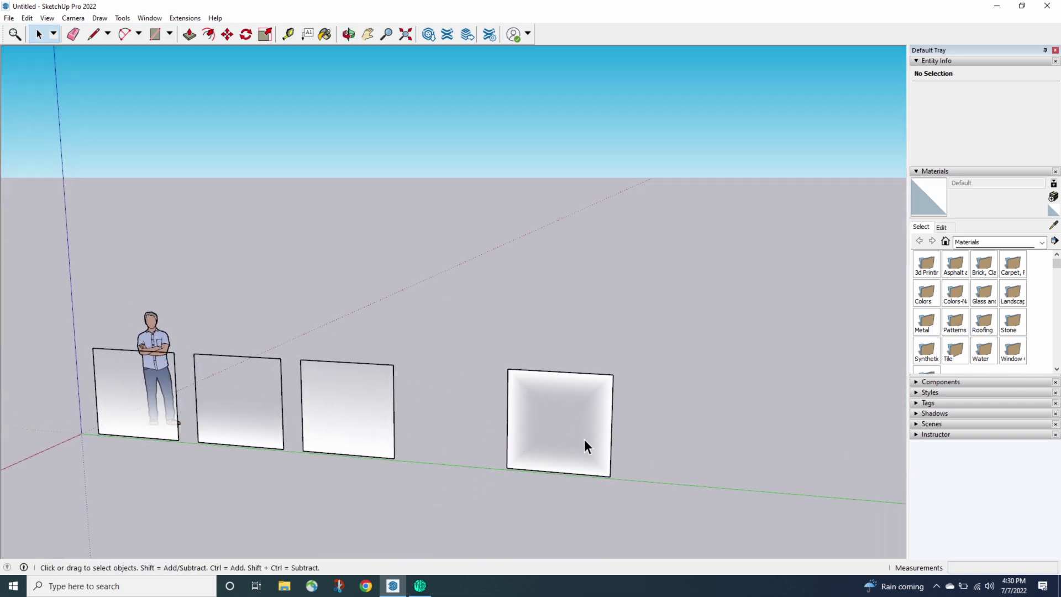
Draw a circle to the right of the square gradient pane.
key("c")
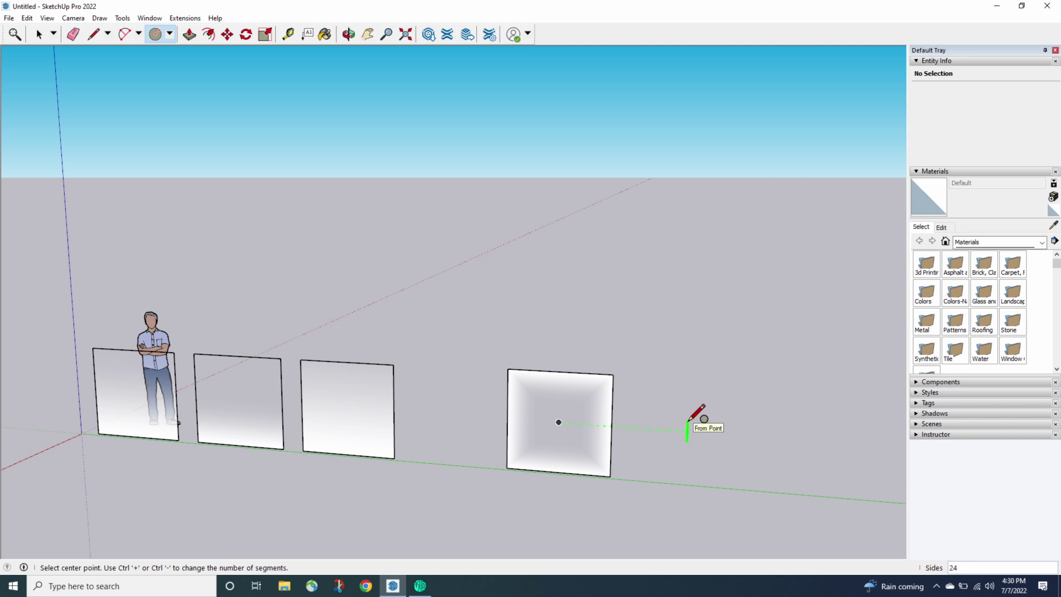
left_click(710, 433)
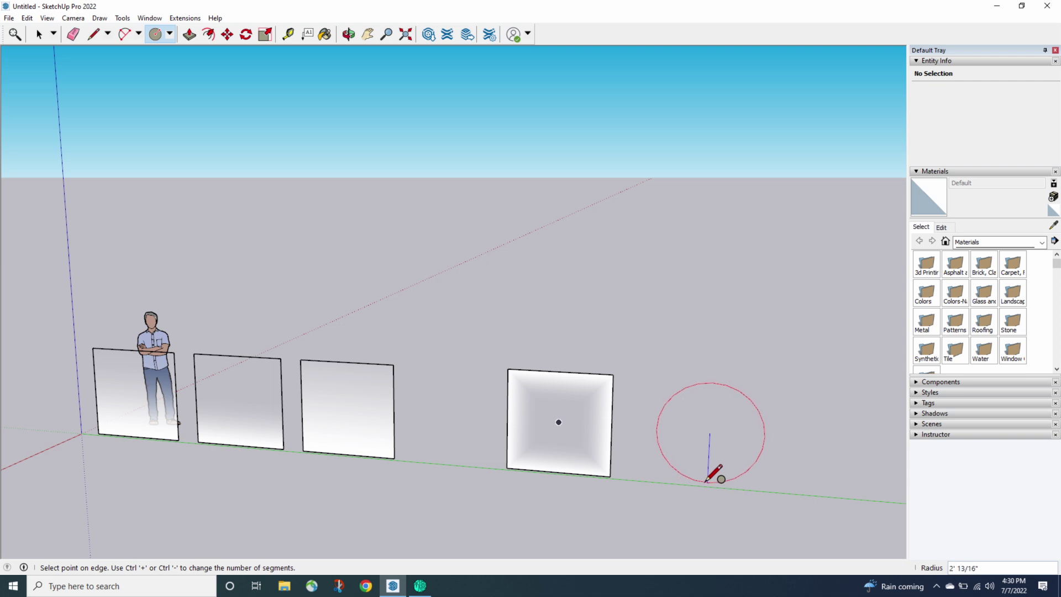
left_click(710, 485)
key("space")
left_click(718, 482)
scroll(718, 482, "up", 2)
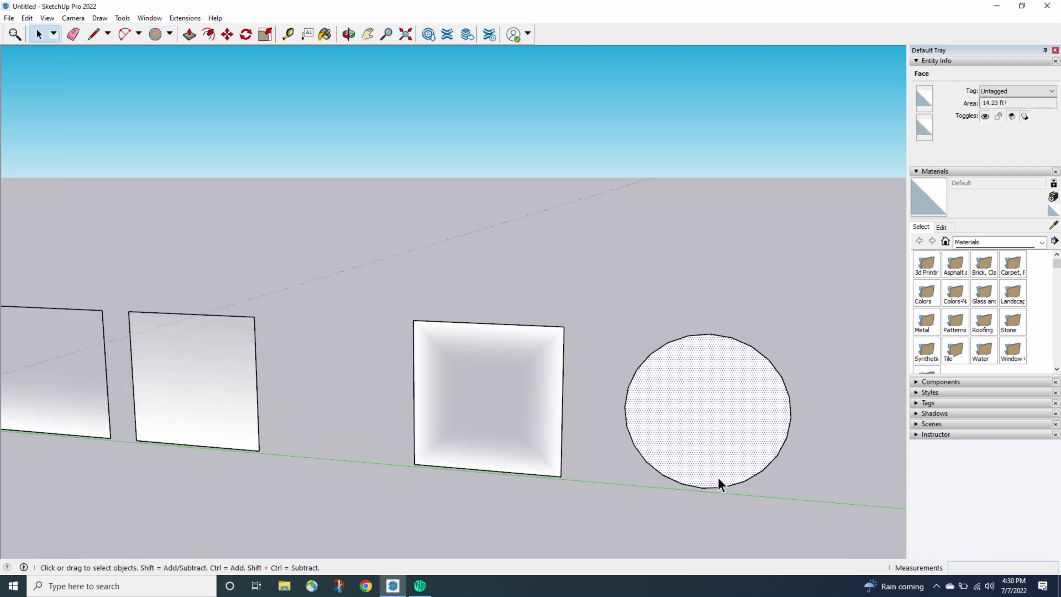
Add a radius line and erase the circle outline, leaving a thin wedge face.
key("l")
left_click(706, 412)
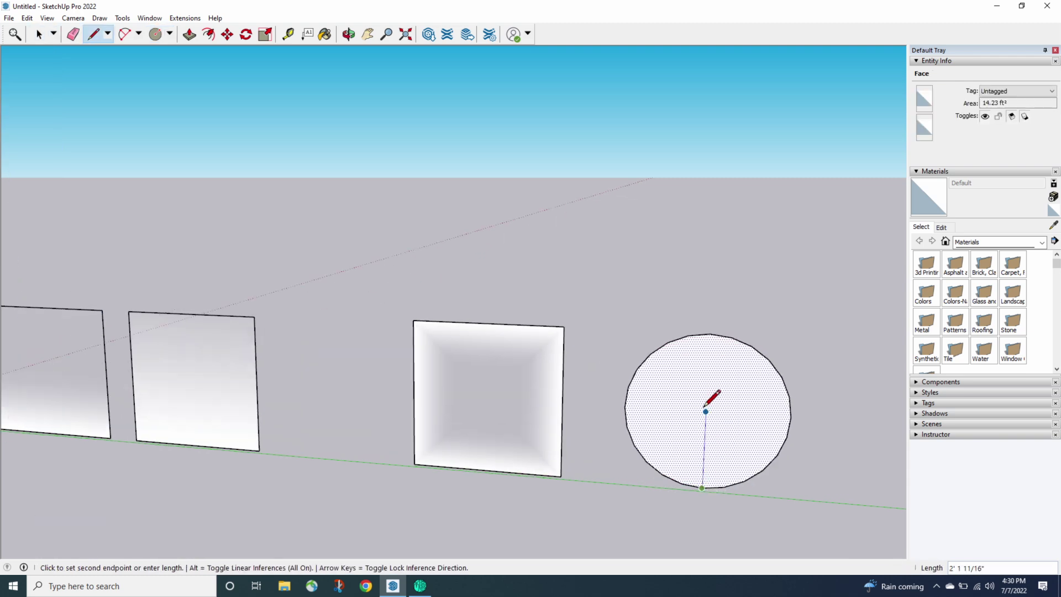
left_click(684, 480)
key("e")
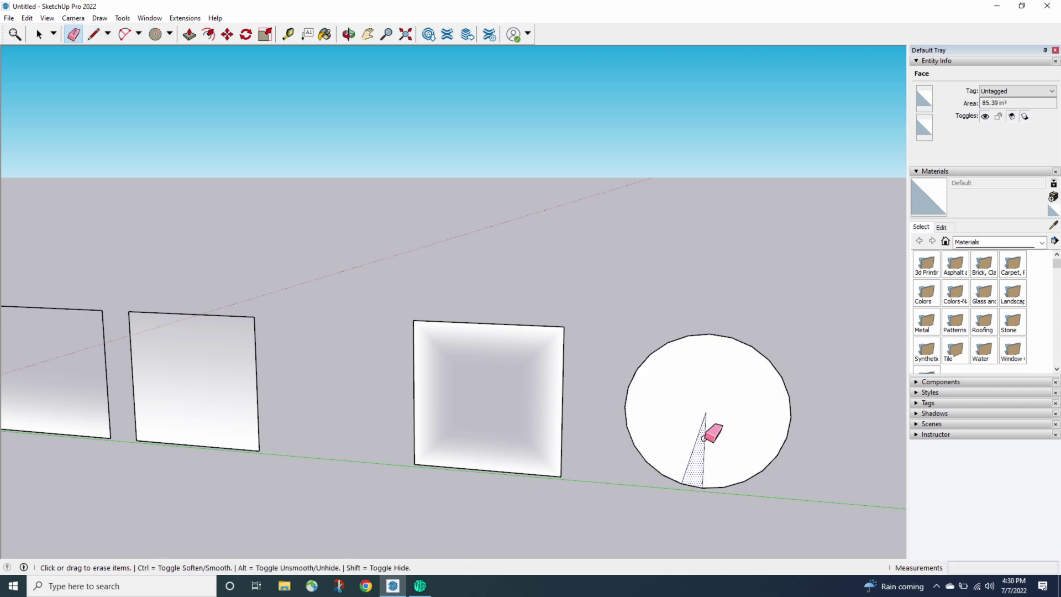
left_click(644, 462)
key("space")
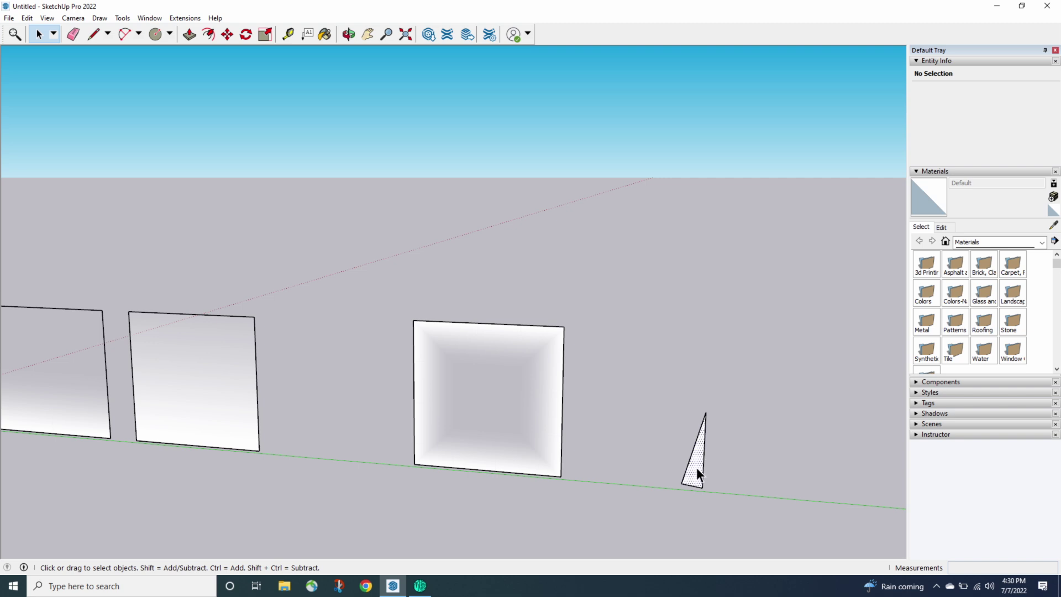
left_click(697, 467)
Rotate the wedge around its tip so it stands upright.
key("q")
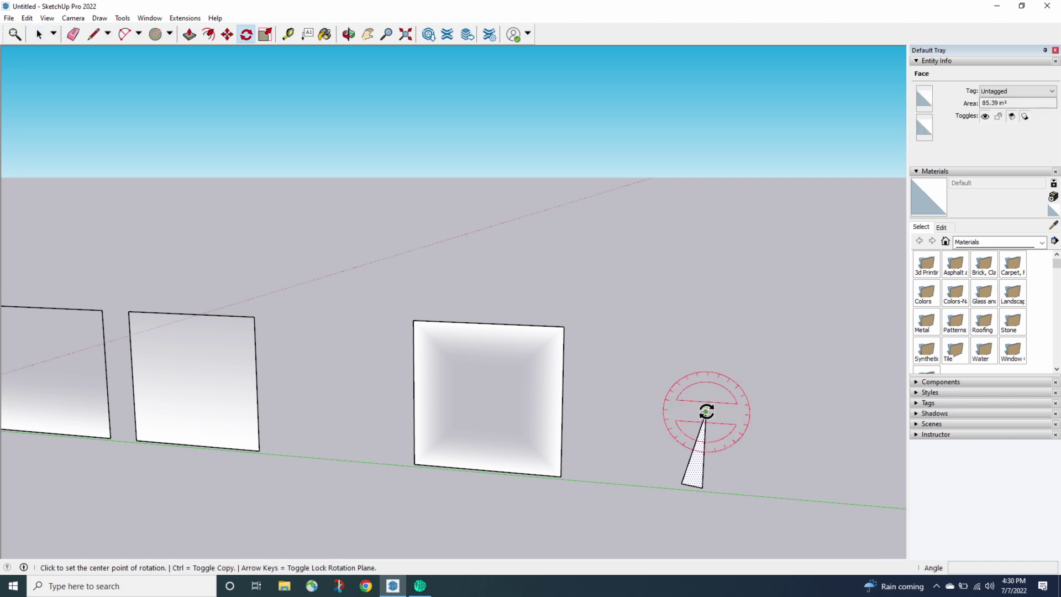
left_click(707, 412)
scroll(652, 540, "up", 3)
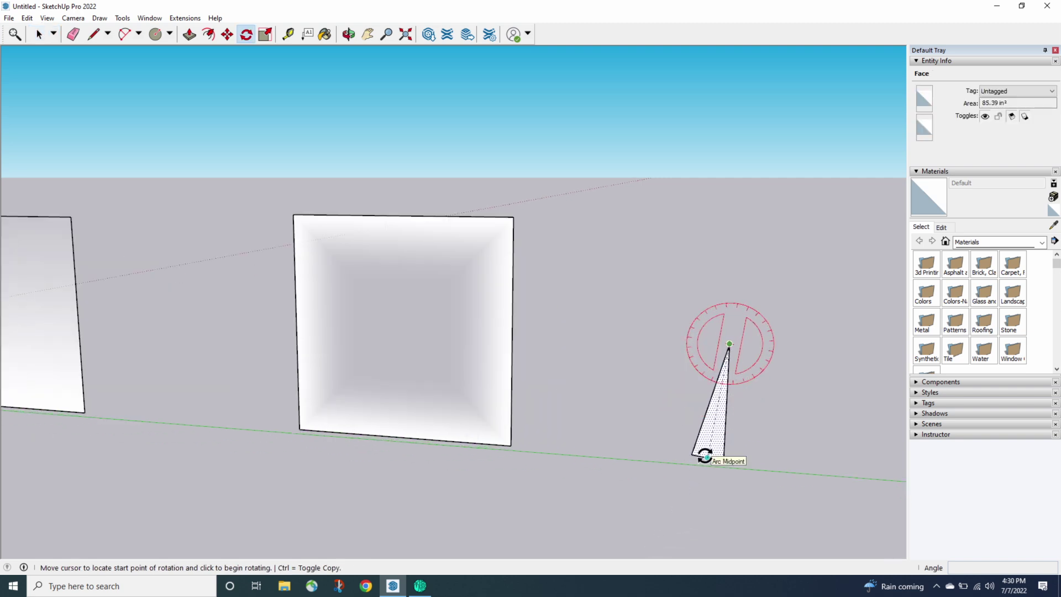
left_click(705, 456)
left_click(723, 462)
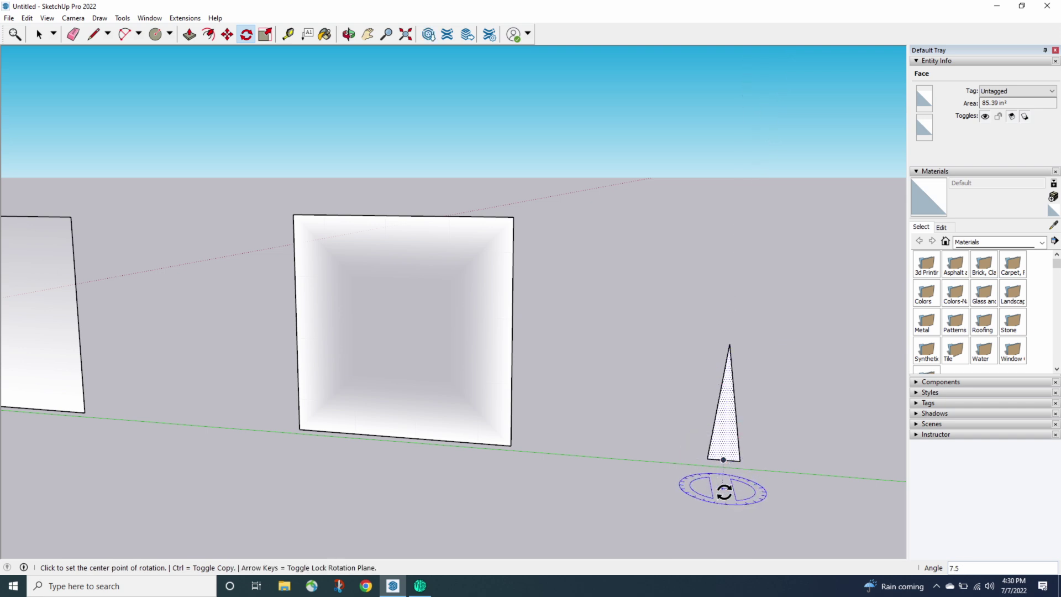
Paint the wedge with the Gradient material sampled from a pane.
key("b")
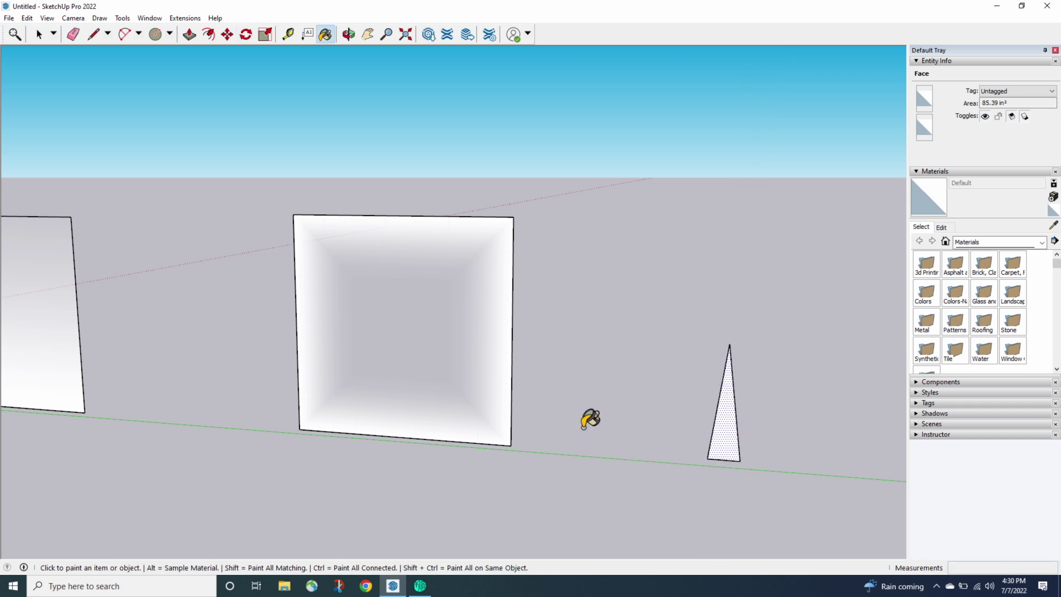
key("alt")
left_click(418, 408, "alt")
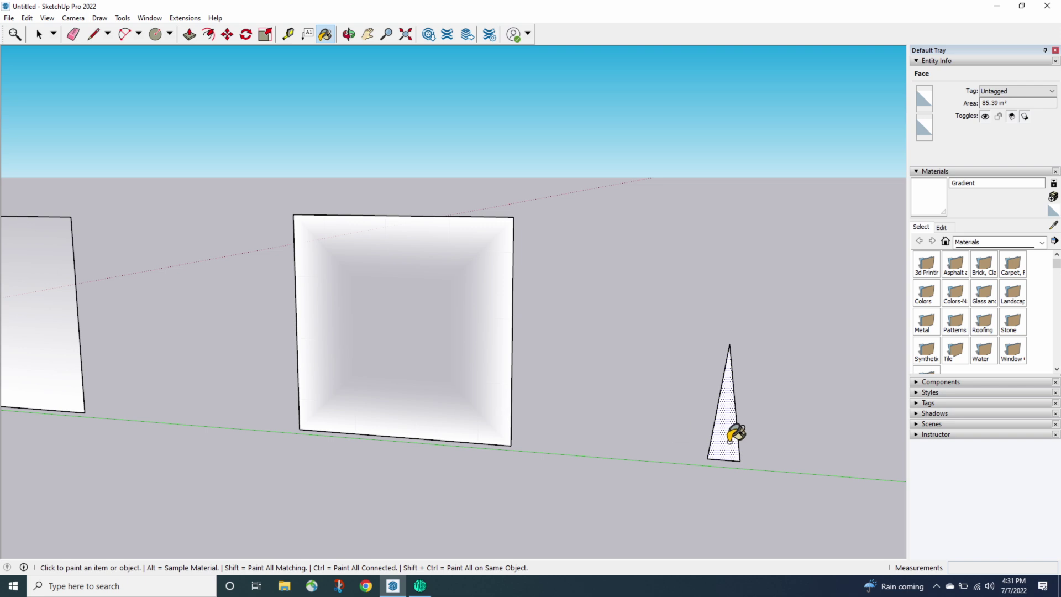
left_click(729, 437)
key("space")
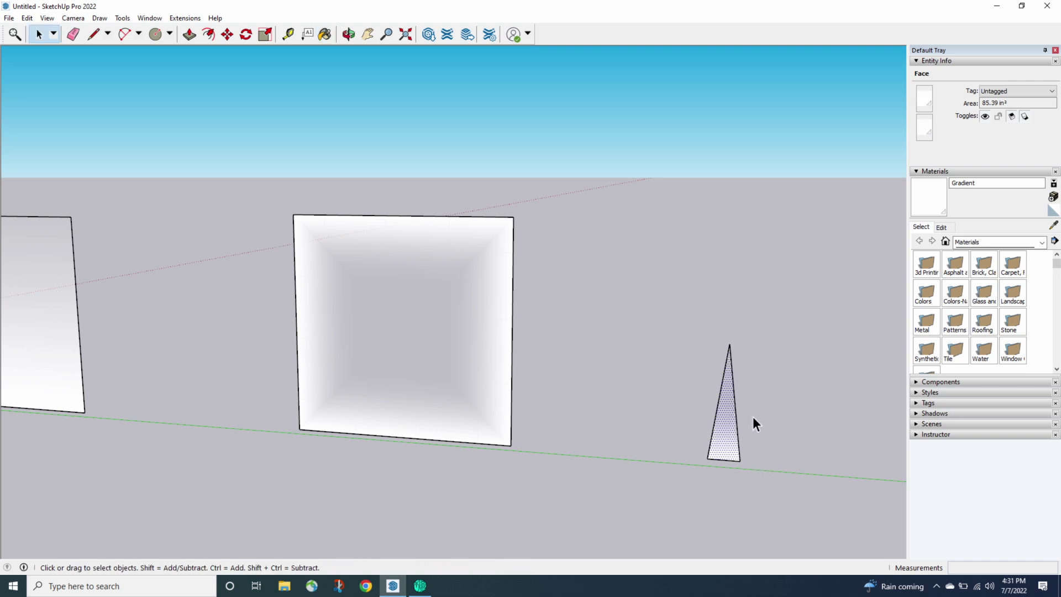
Rotate-copy the wedge 15° around its apex, 23 times, to form a full circle.
key("q")
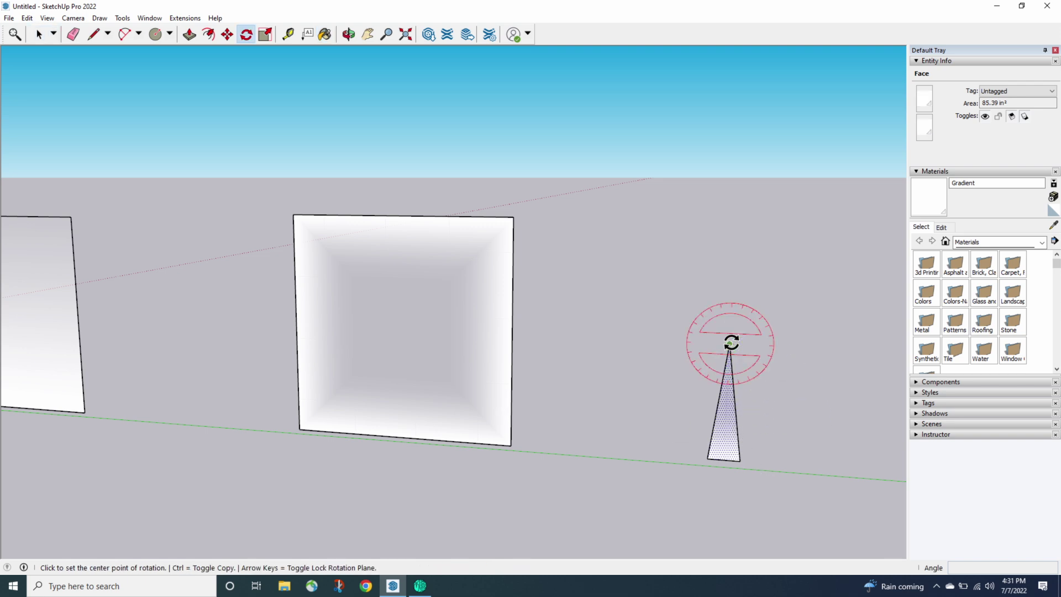
left_click(730, 344)
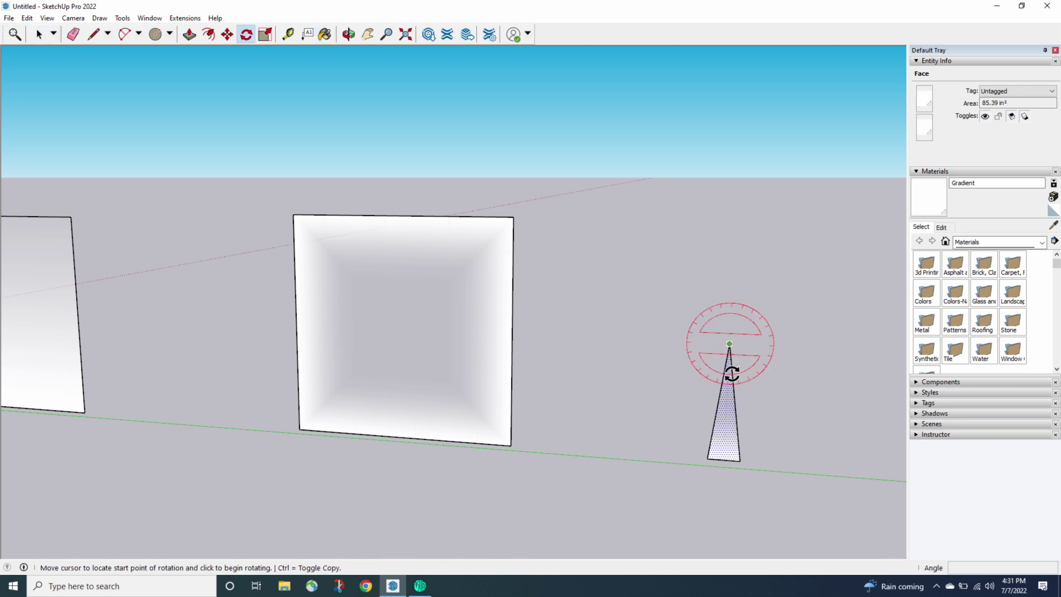
left_click(706, 455)
left_click(744, 463)
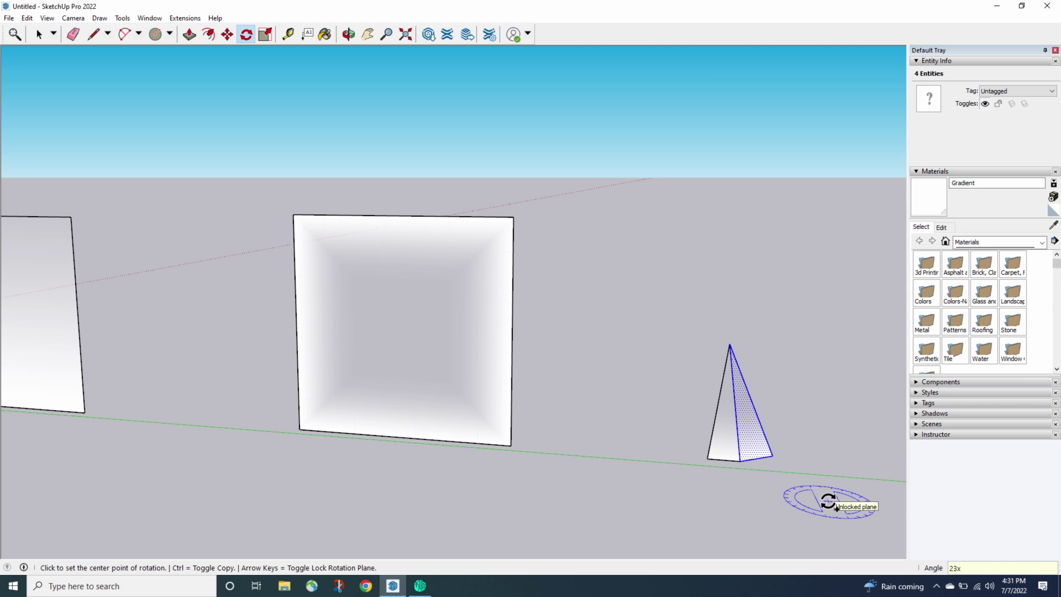
key("Return")
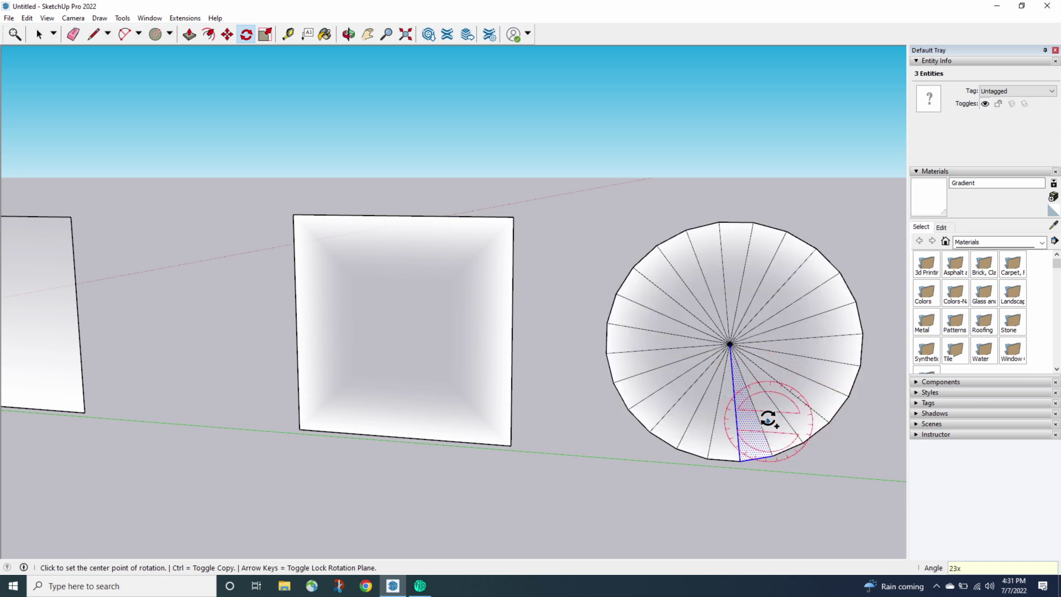
Soften all the radial edges so the circle reads as one smooth disc.
key("e")
left_click_drag(738, 338, 731, 344, "ctrl")
scroll(739, 443, "down", 2)
mouse_move(734, 457)
middle_mouse_down()
mouse_move(595, 402)
mouse_move(464, 374)
mouse_move(766, 359)
middle_mouse_up()
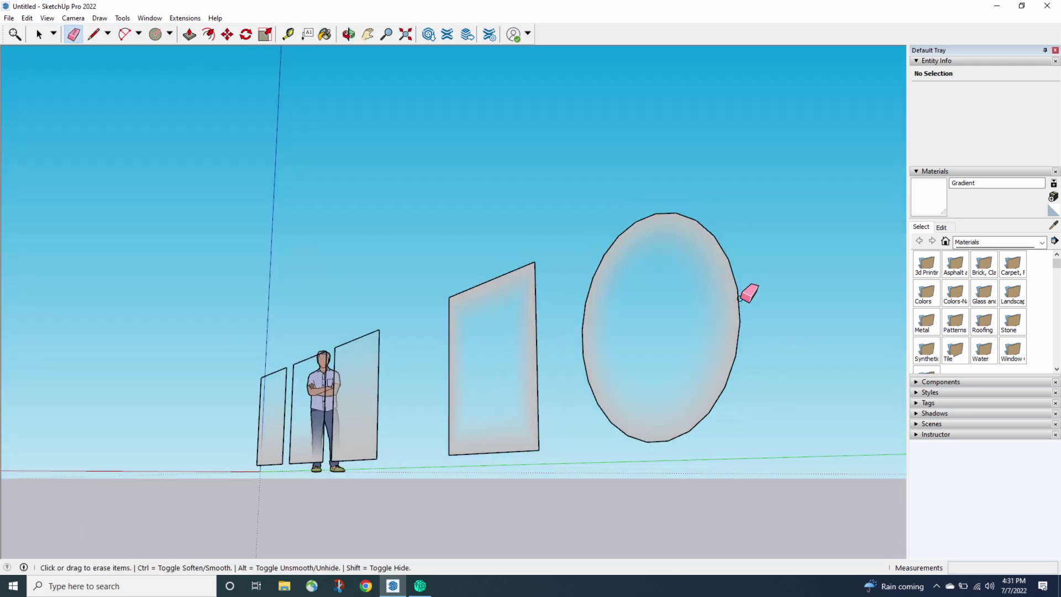
mouse_move(573, 275)
middle_mouse_down()
mouse_move(662, 396)
mouse_move(772, 372)
mouse_move(822, 420)
middle_mouse_up()
scroll(821, 424, "up", 2)
scroll(821, 424, "up", 1)
mouse_move(727, 409)
middle_mouse_down()
mouse_move(817, 421)
mouse_move(798, 417)
middle_mouse_up()
scroll(798, 417, "up", 2)
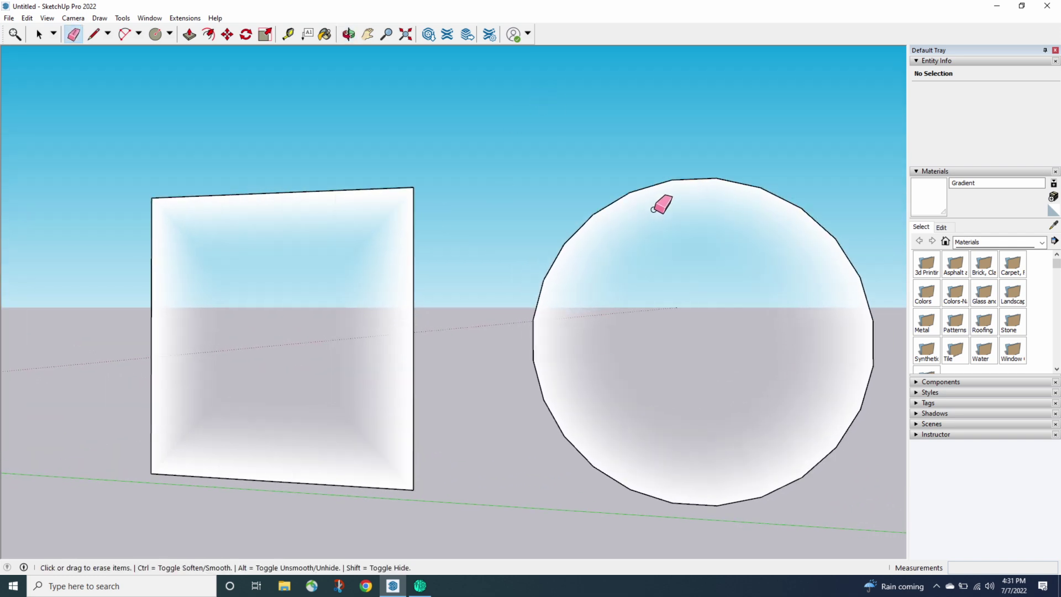
scroll(682, 306, "down", 1)
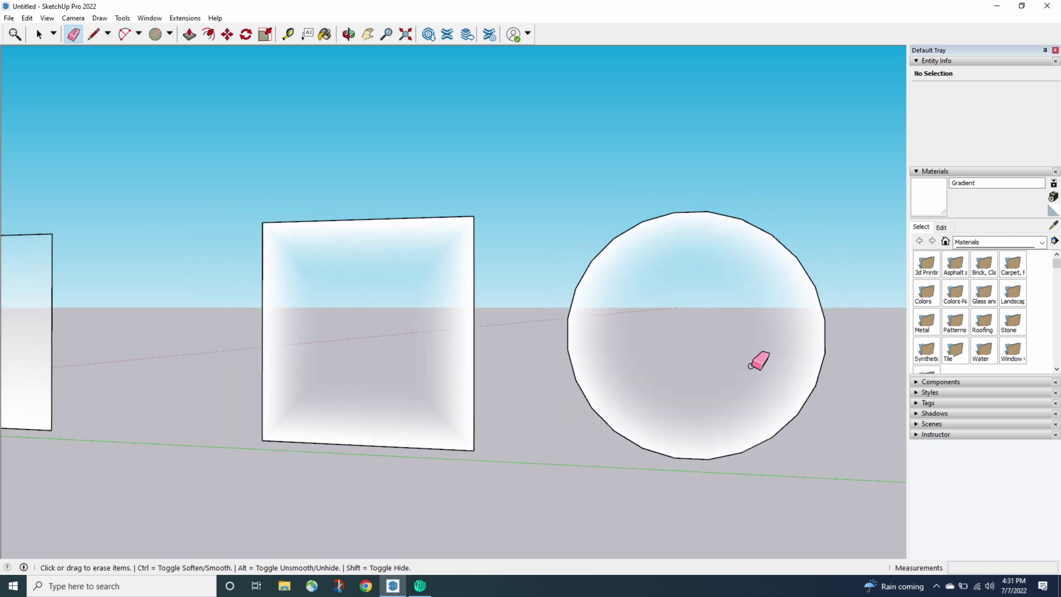
middle_click_drag(750, 366, 674, 281)
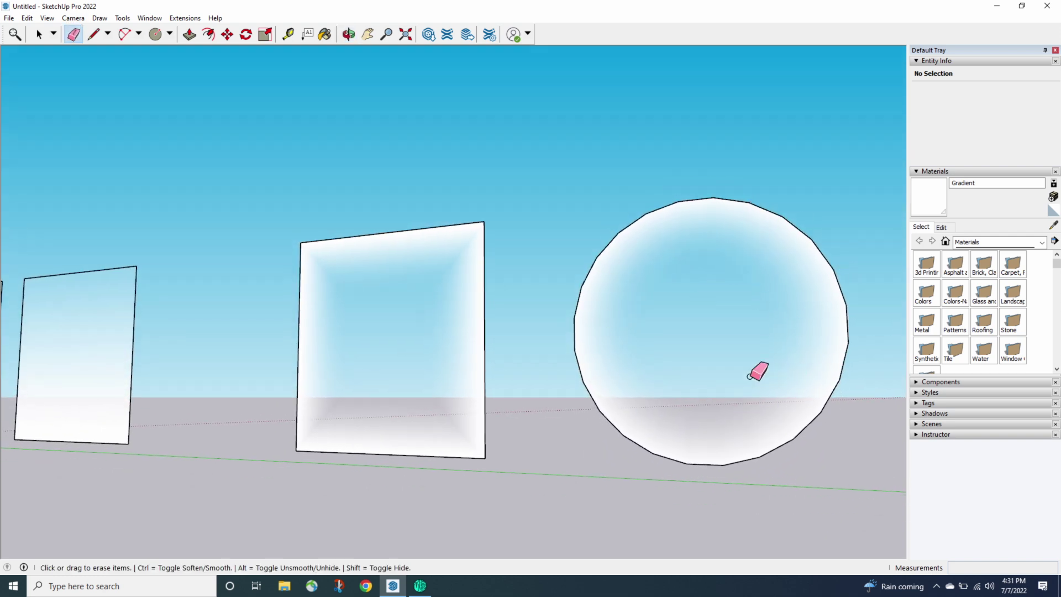
scroll(521, 360, "down", 5)
middle_click_drag(433, 346, 219, 268)
scroll(302, 279, "down", 2)
middle_click_drag(232, 347, 339, 372)
Move-copy the leftmost gradient pane to a spot right of the circle.
key("space")
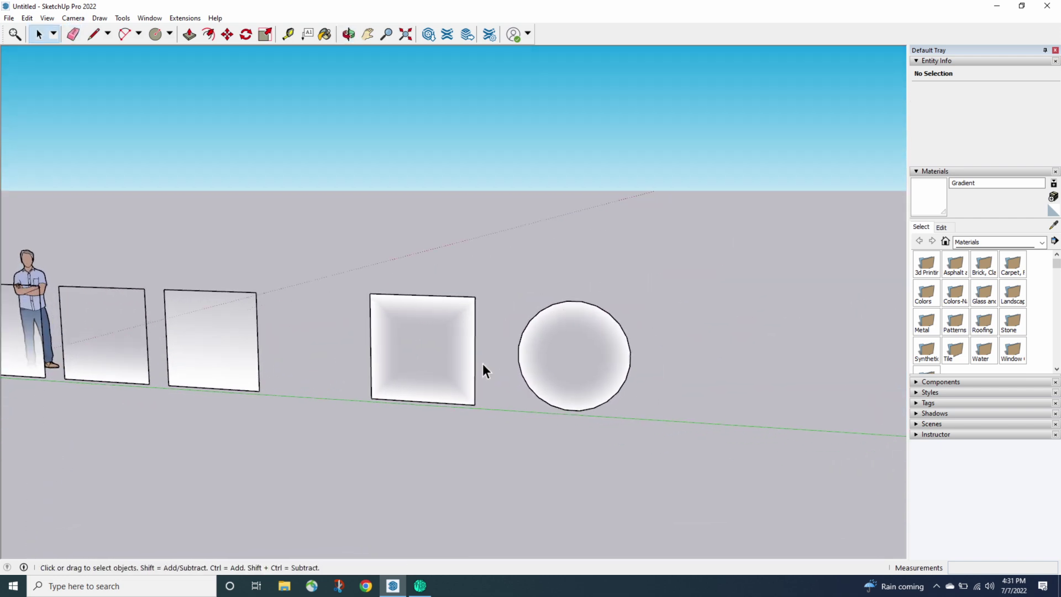
scroll(483, 364, "down", 1)
left_click(68, 346)
key("m")
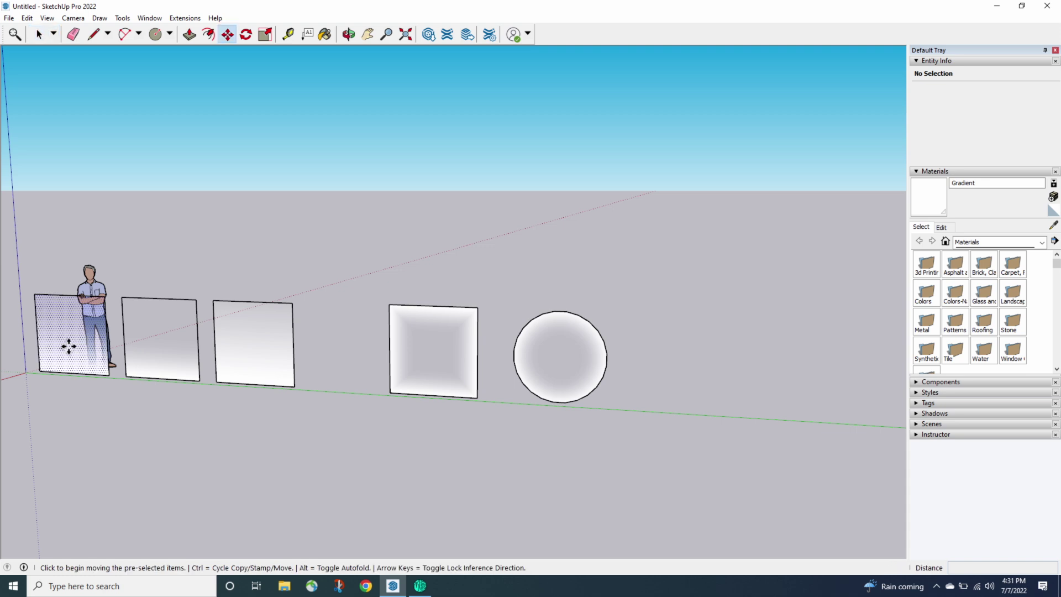
left_click(68, 346)
key("ctrl")
left_click(731, 380)
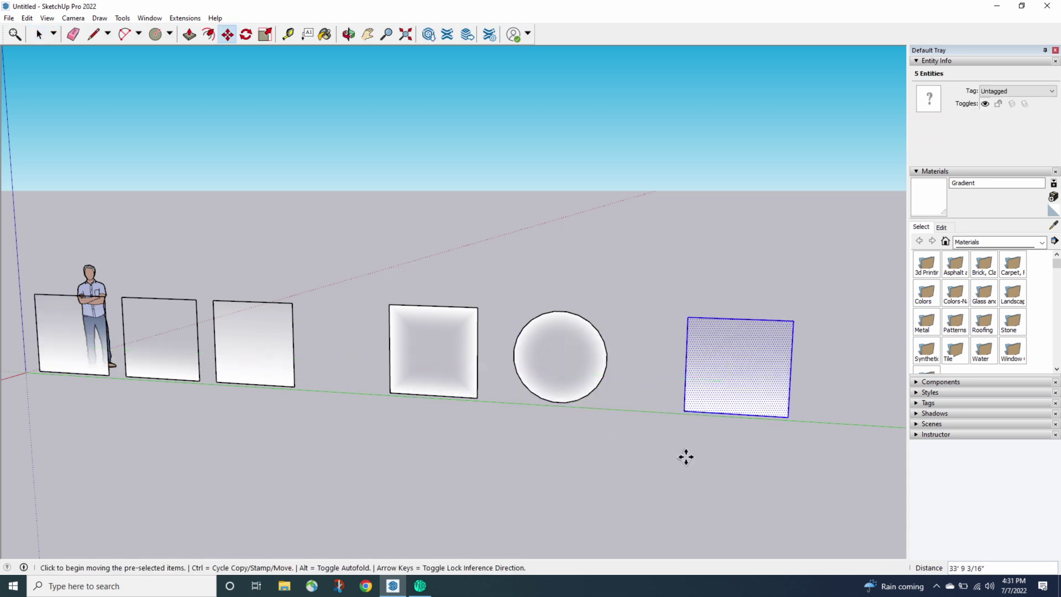
key("space")
left_click(770, 442)
middle_click_drag(765, 433, 725, 445)
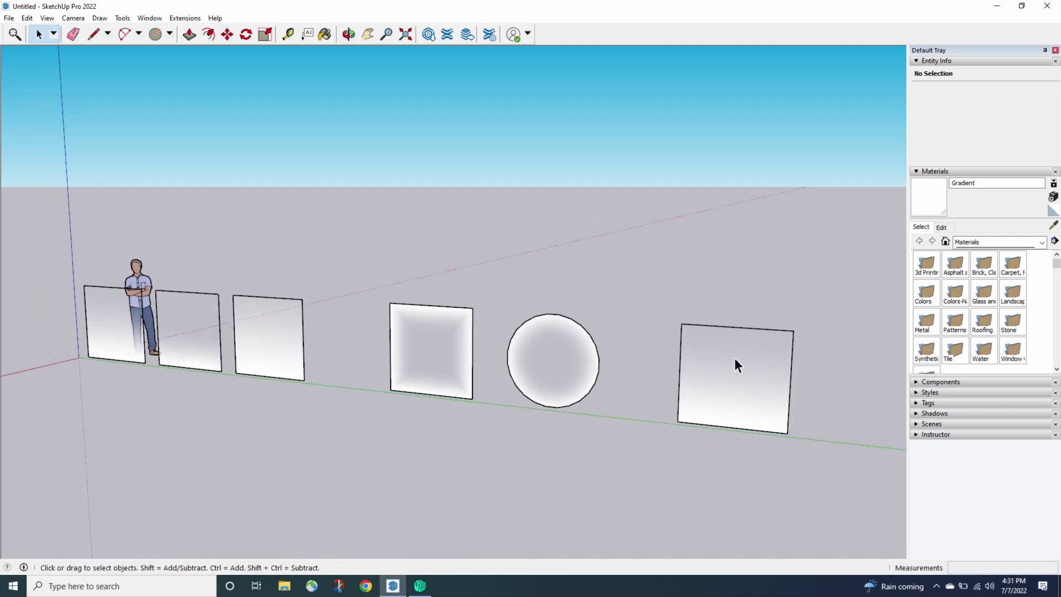
mouse_move(739, 379)
middle_mouse_down()
mouse_move(699, 350)
mouse_move(754, 374)
middle_mouse_up()
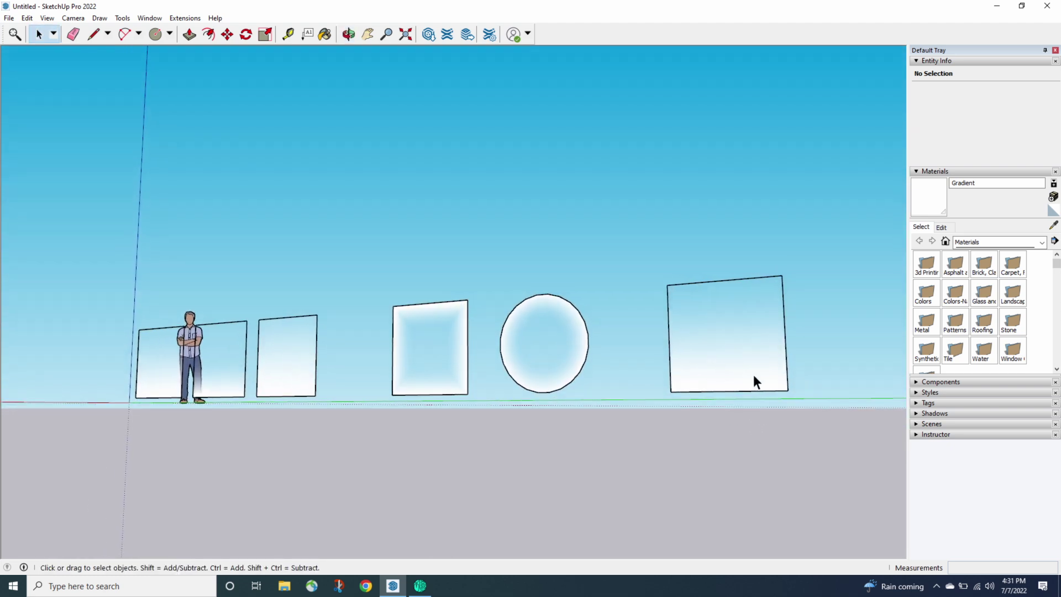
Make the copied pane's texture unique and open Gradient#1 in the materials Edit tab.
right_click(727, 346)
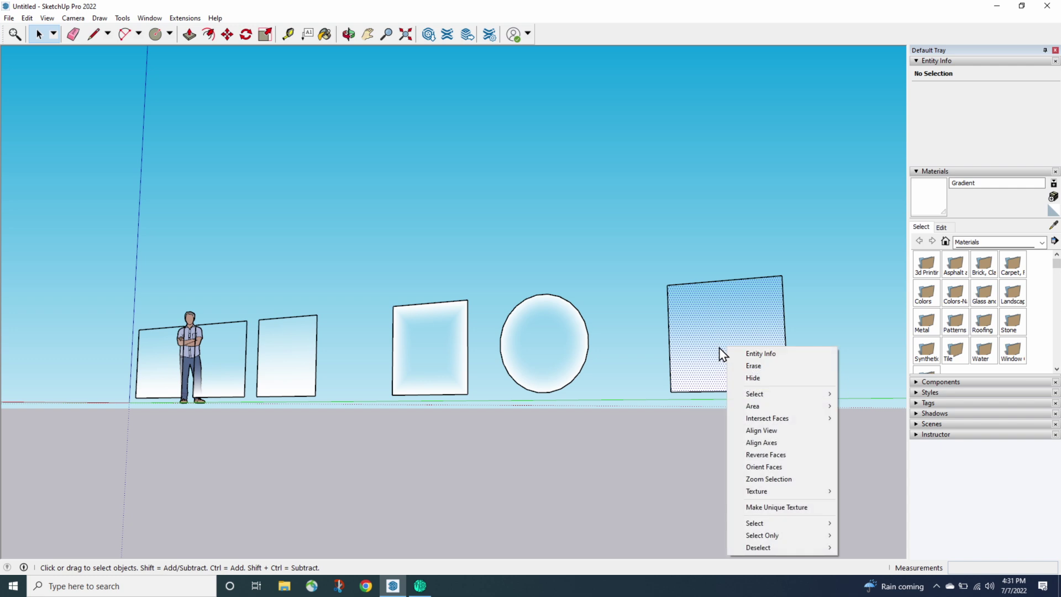
left_click(772, 507)
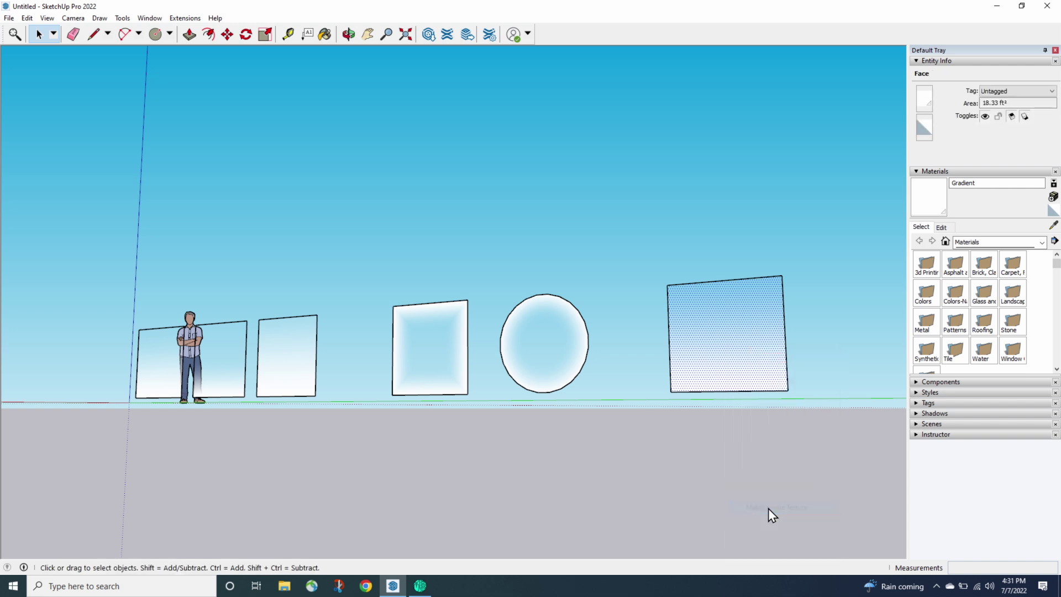
left_click(946, 242)
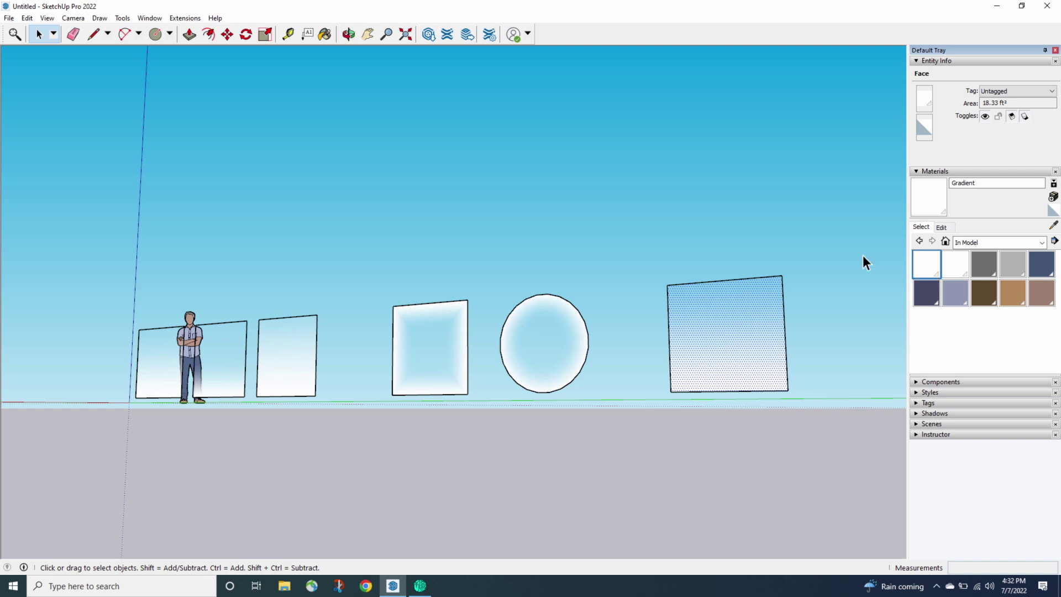
left_click(958, 268)
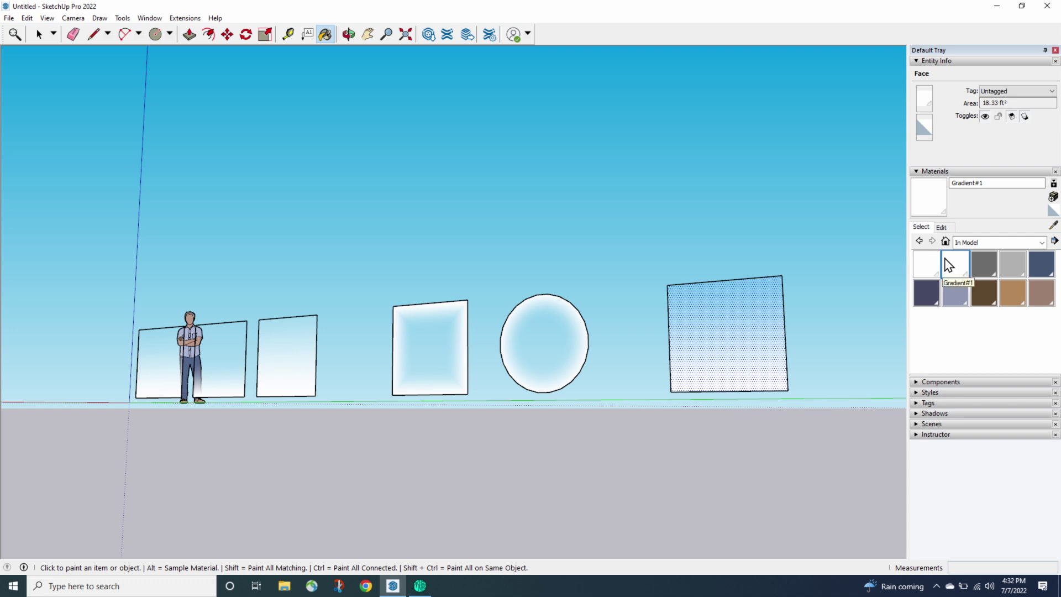
left_click(943, 229)
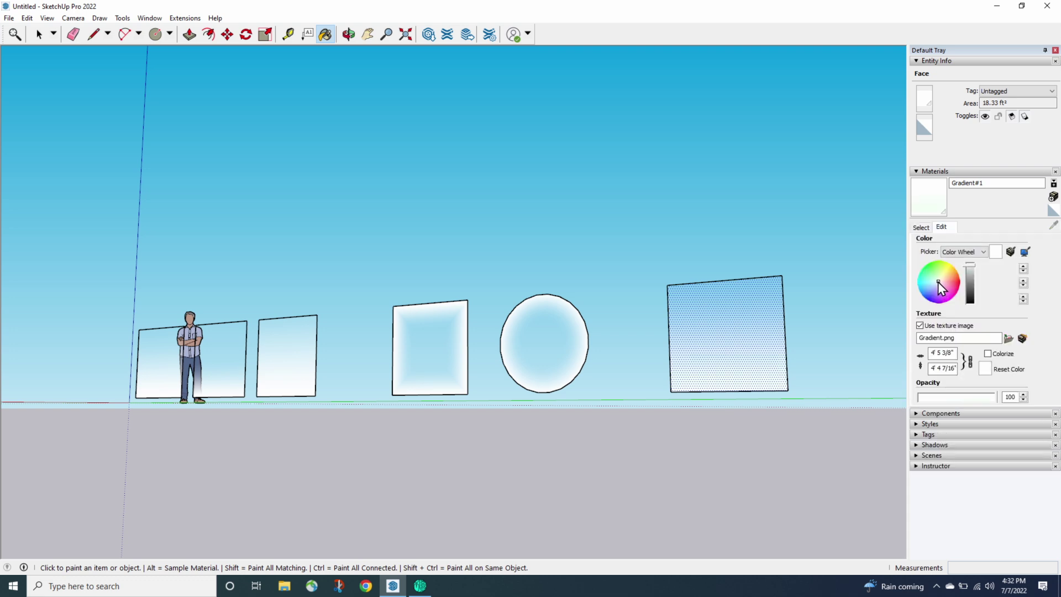
Tint the Gradient#1 material yellow on the colour wheel.
mouse_move(940, 283)
left_mouse_down()
mouse_move(947, 274)
mouse_move(958, 286)
mouse_move(947, 299)
mouse_move(924, 284)
mouse_move(949, 270)
left_mouse_up()
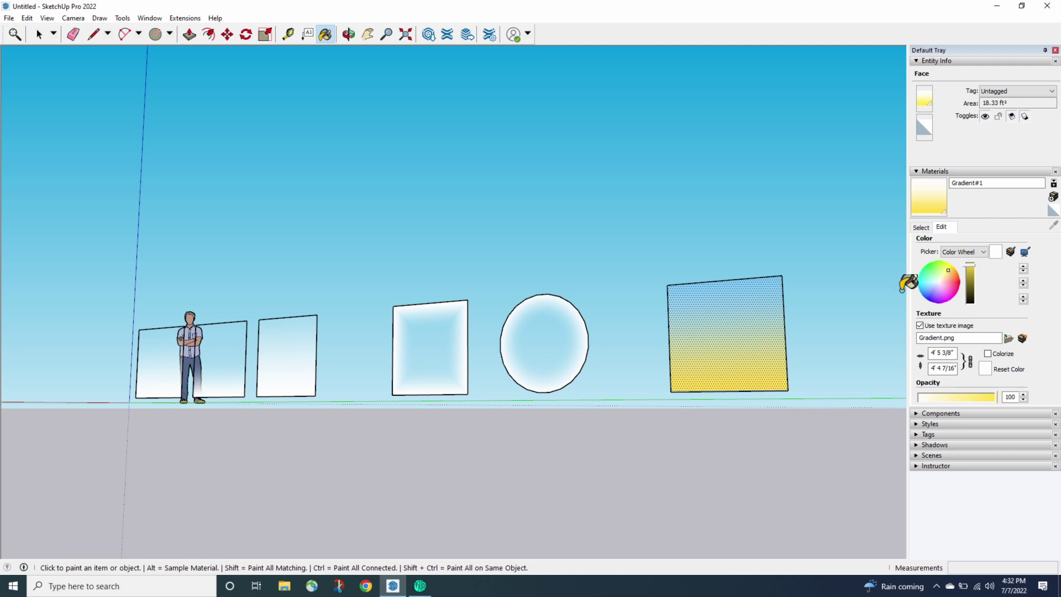
key("space")
left_click(633, 299)
middle_click_drag(678, 282, 724, 427)
scroll(729, 422, "up", 4)
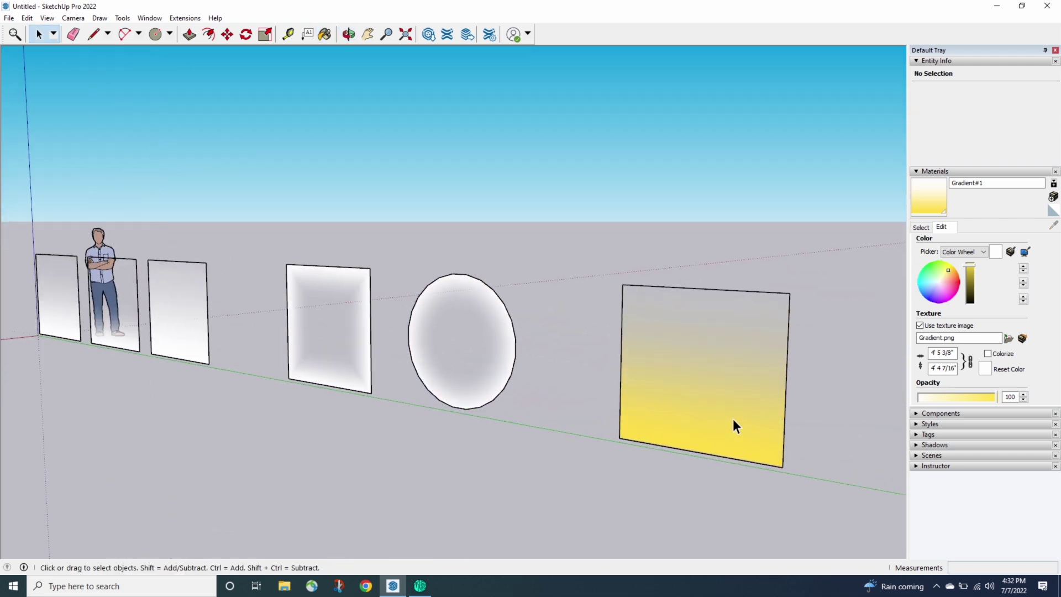
scroll(777, 339, "down", 3)
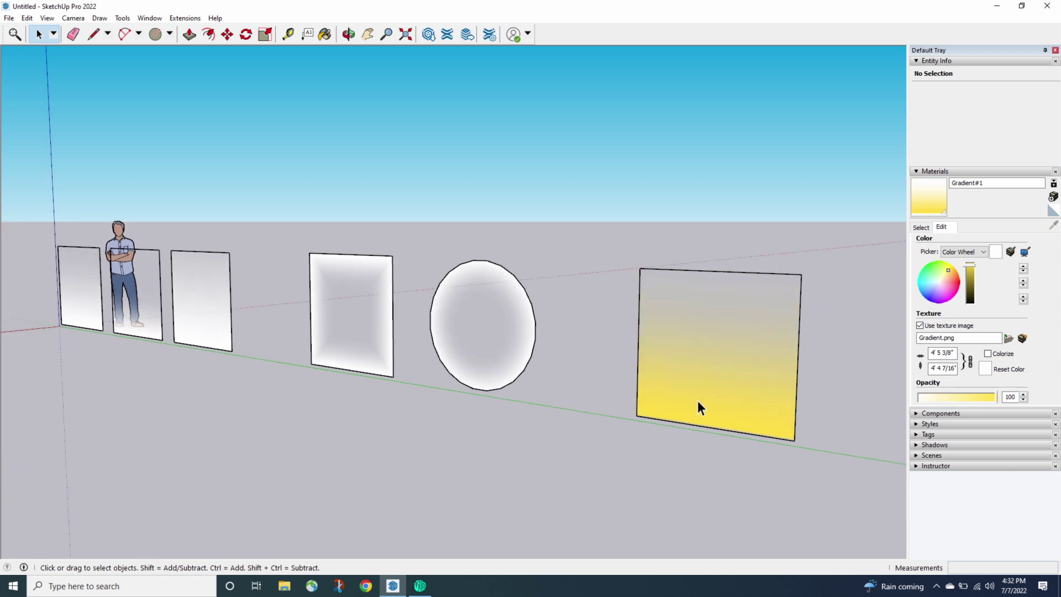
Erase the person figure from the scene.
middle_click_drag(699, 407, 683, 318)
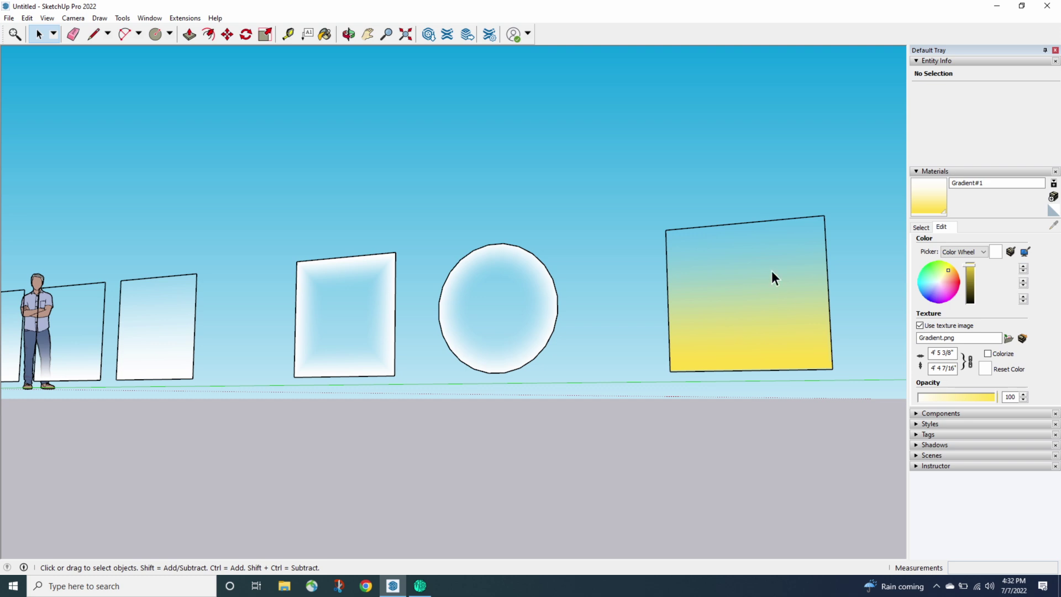
scroll(674, 271, "down", 2)
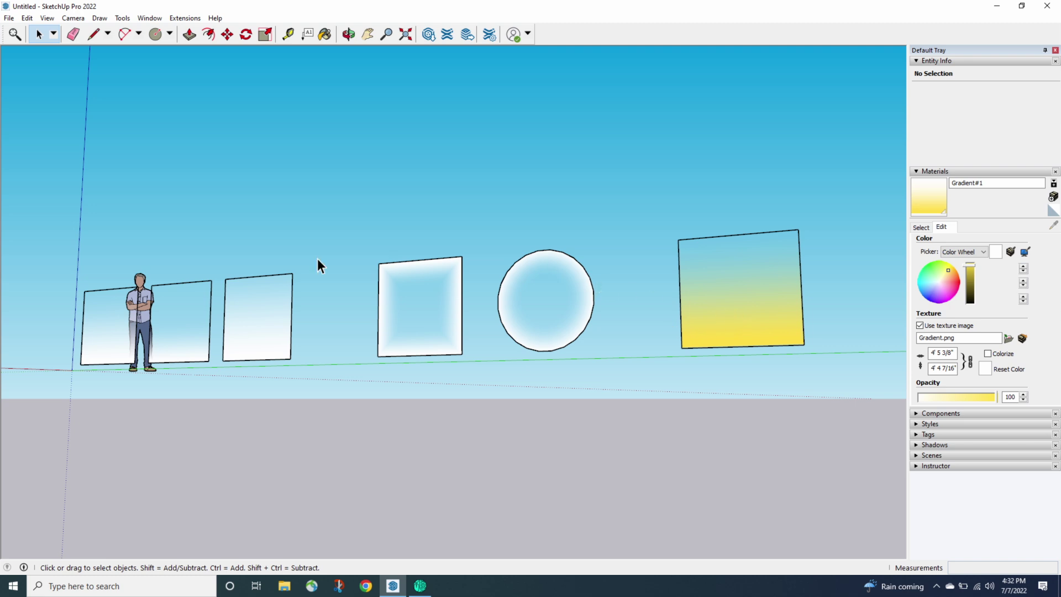
middle_click_drag(323, 331, 427, 343)
scroll(671, 348, "down", 3)
key("e")
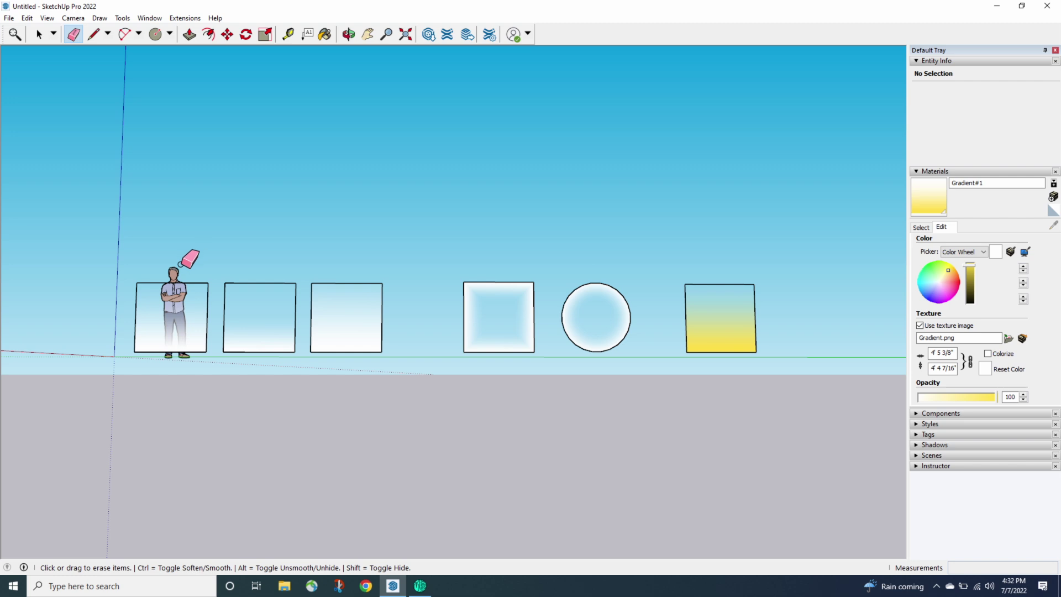
left_click(180, 276)
middle_click_drag(505, 440, 489, 413)
scroll(367, 367, "up", 2)
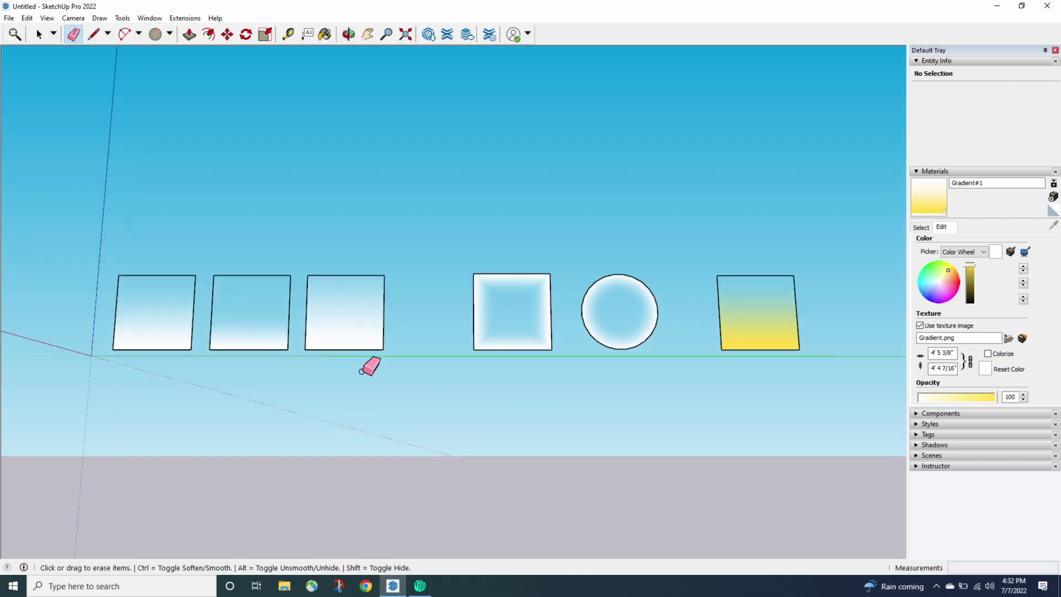